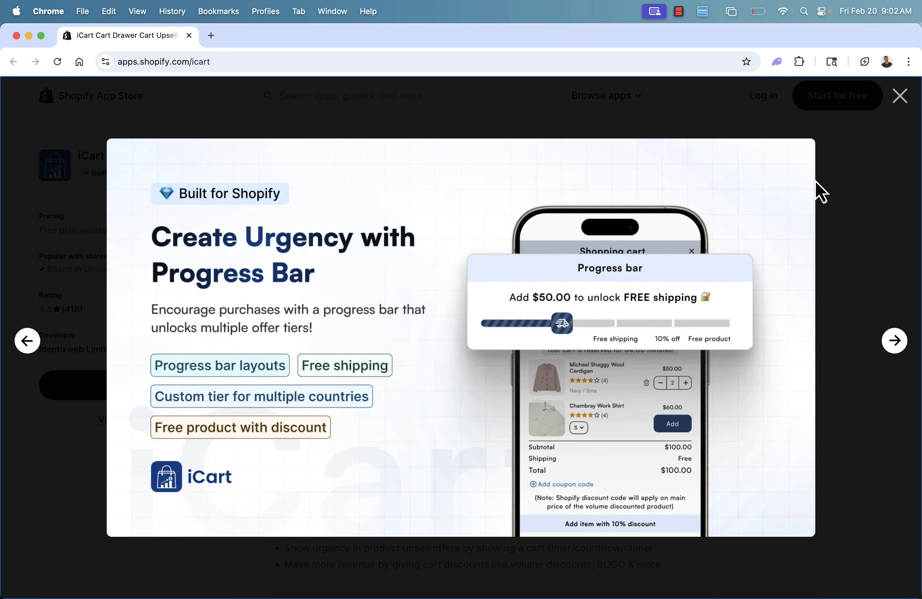
Browse the promotional screenshots of the iCart Cart Drawer Cart Upsell listing, then close the image gallery.
key("Right")
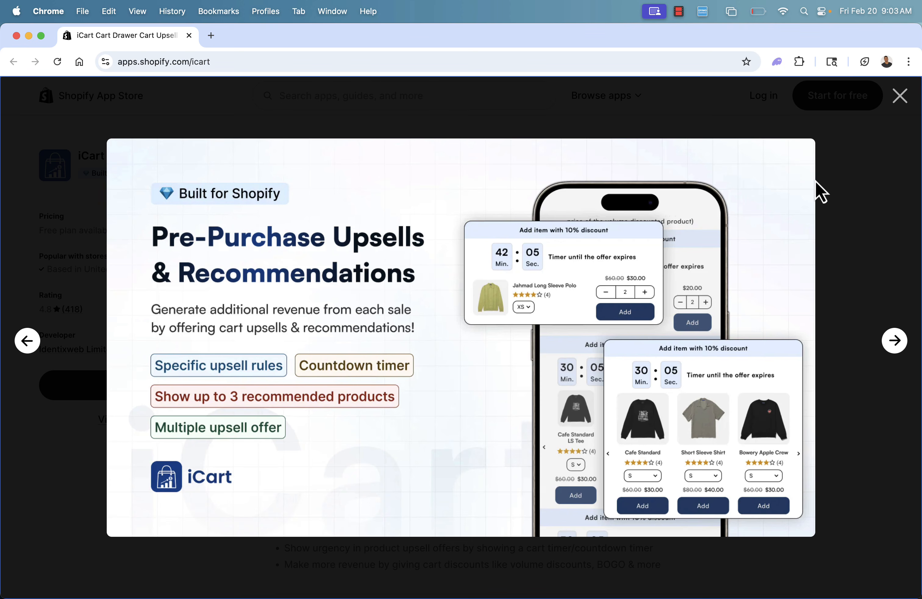
key("Right")
key("Right")
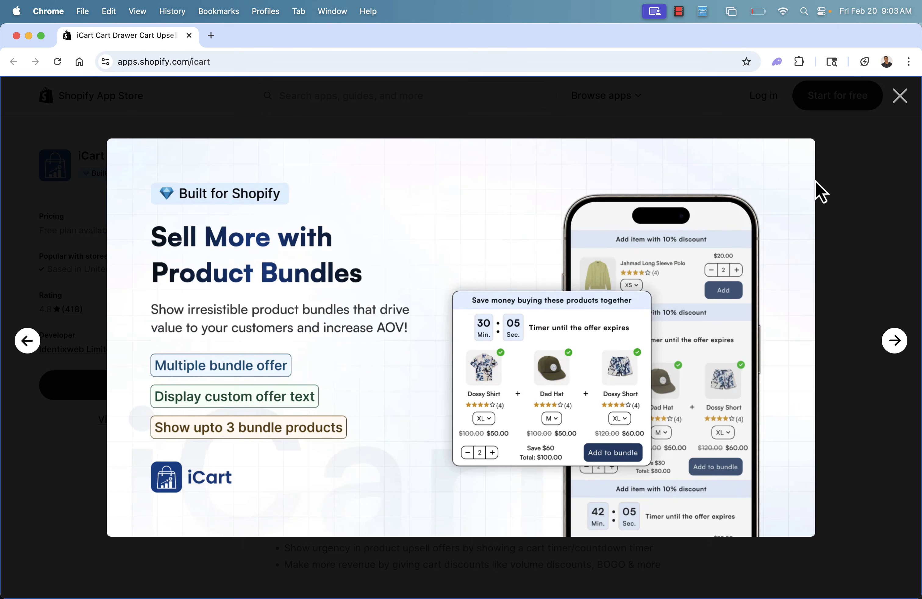
key("Right")
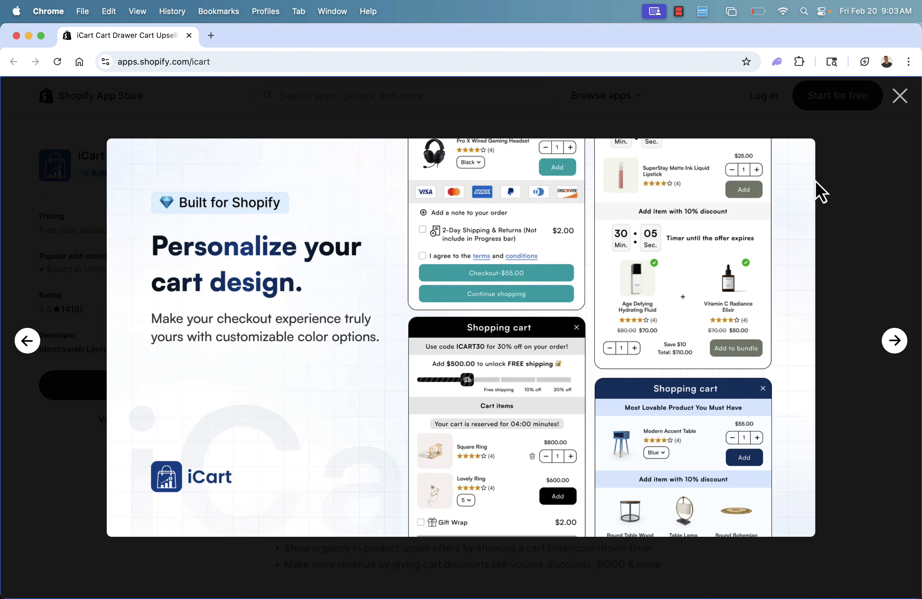
key("Right")
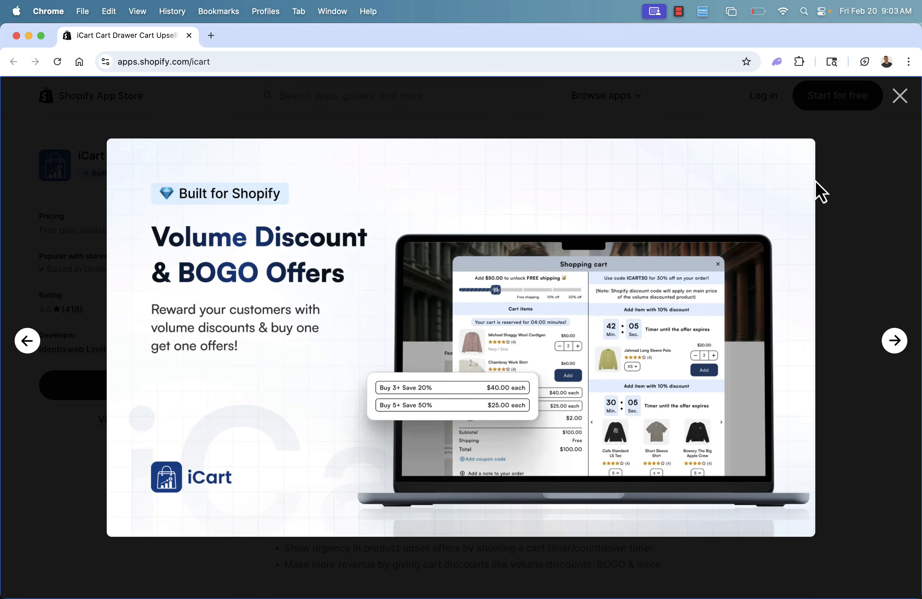
key("Right")
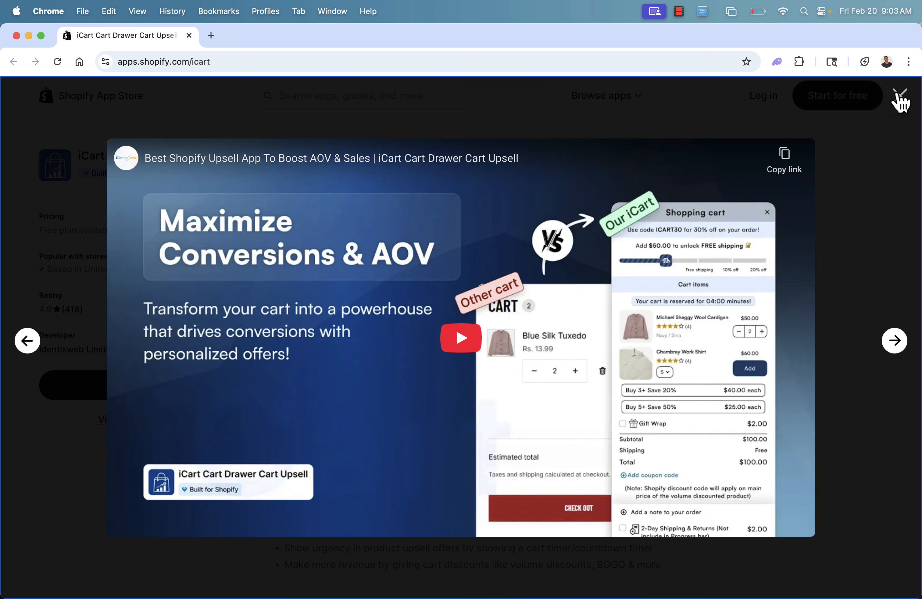
left_click(901, 102)
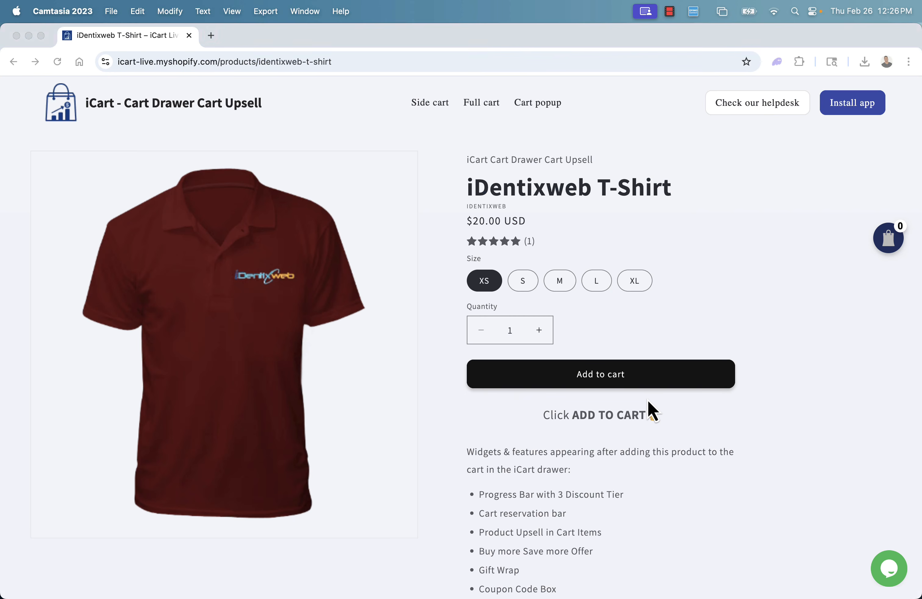
Add the iDentixweb T-Shirt in size XS to the demo store's cart and examine the offers in the cart drawer.
scroll(622, 350, "down", 7)
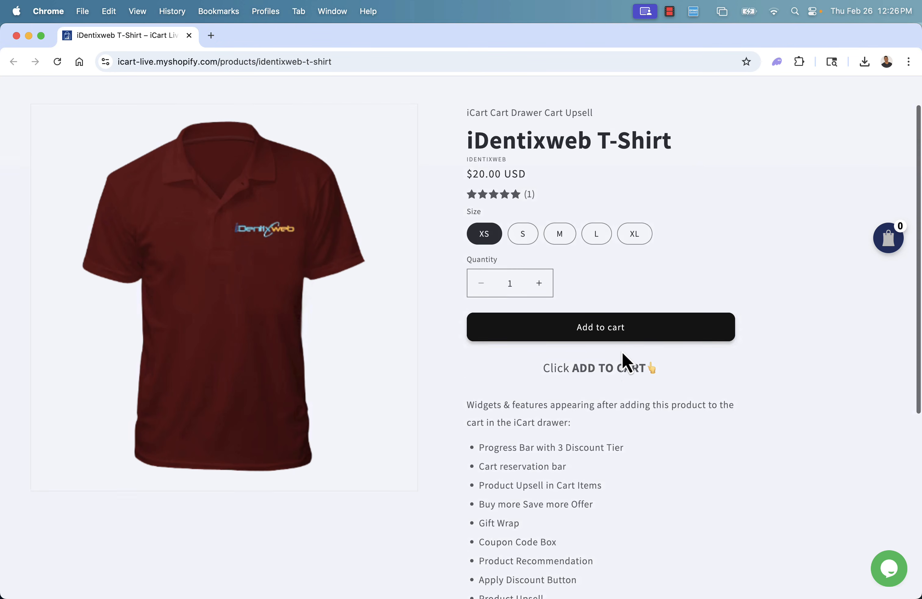
scroll(622, 353, "up", 7)
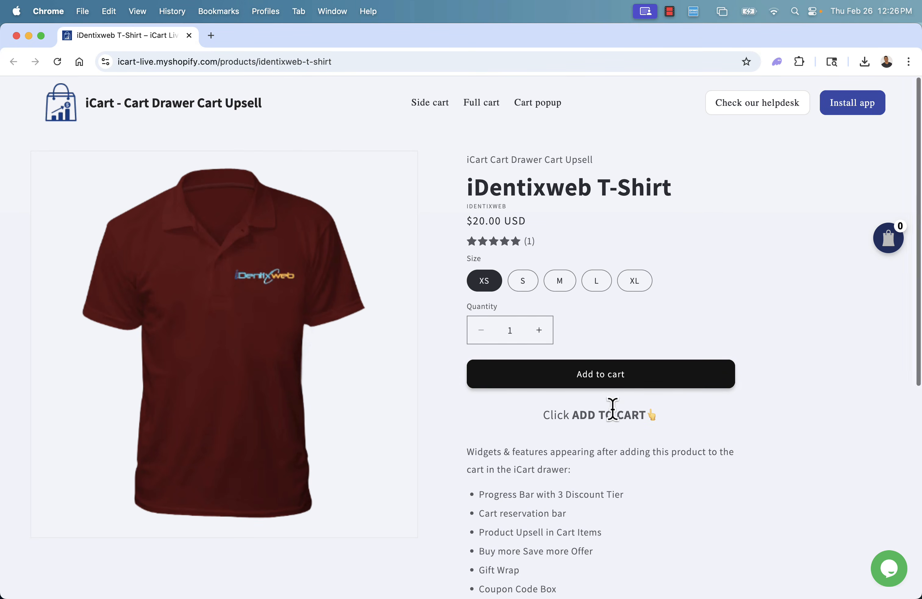
left_click(605, 375)
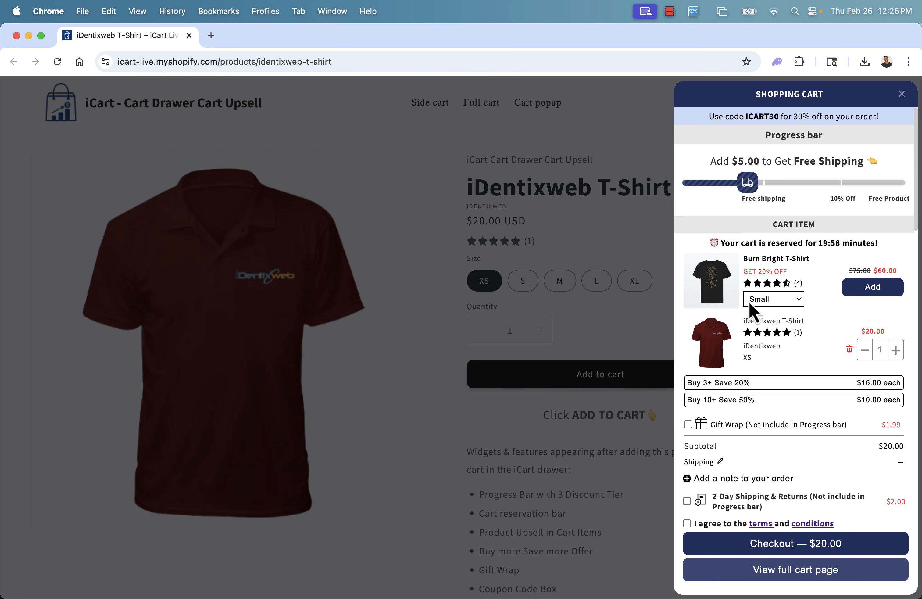
scroll(752, 287, "down", 4)
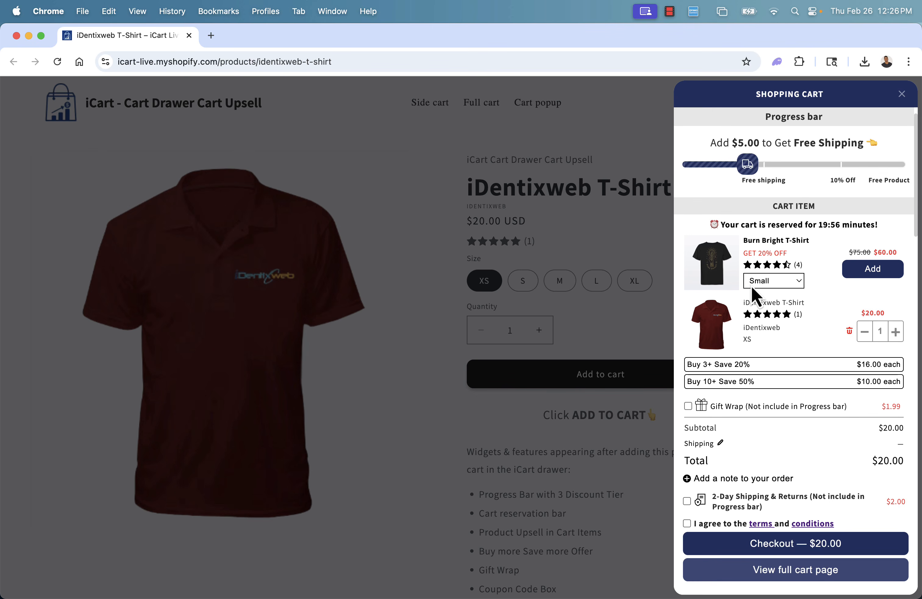
scroll(751, 286, "down", 5)
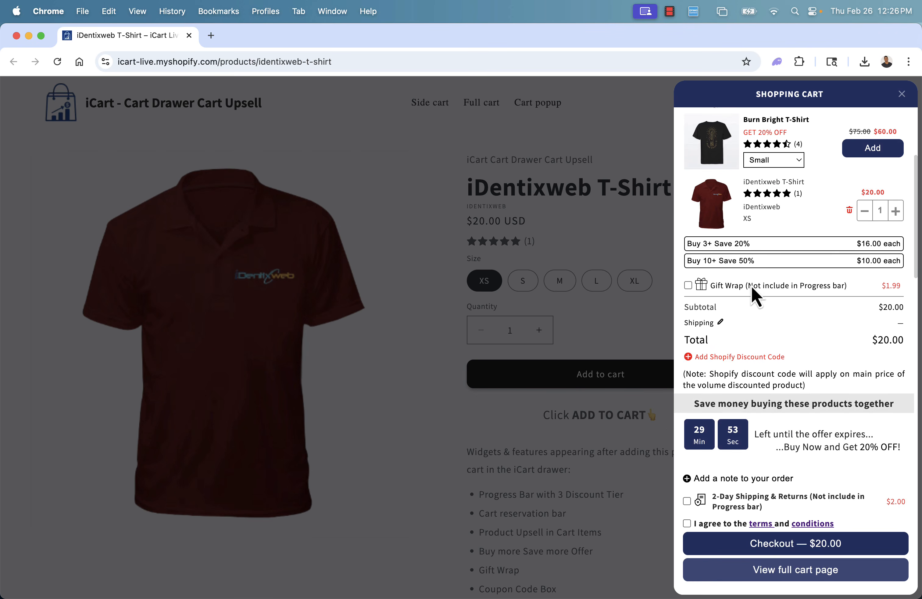
scroll(752, 286, "down", 5)
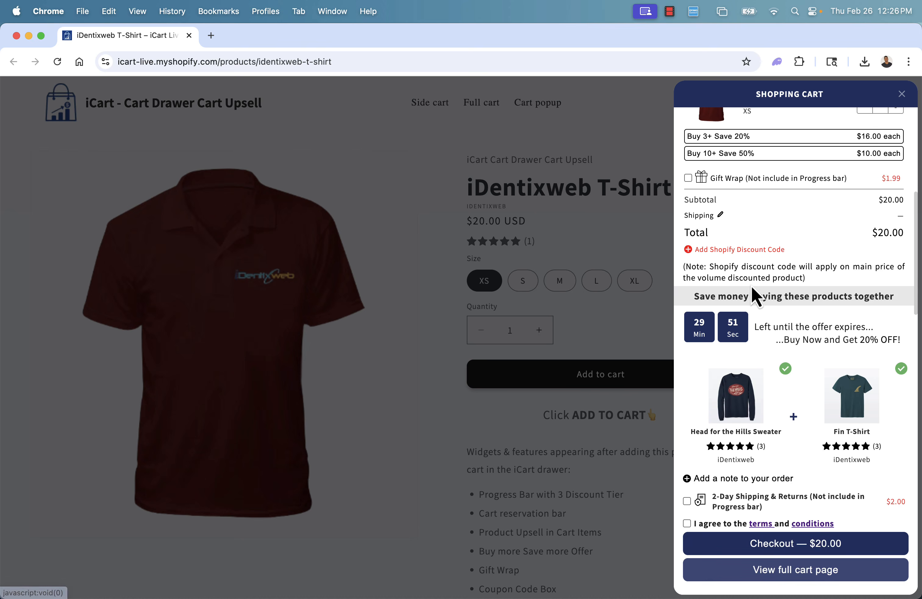
scroll(752, 287, "down", 9)
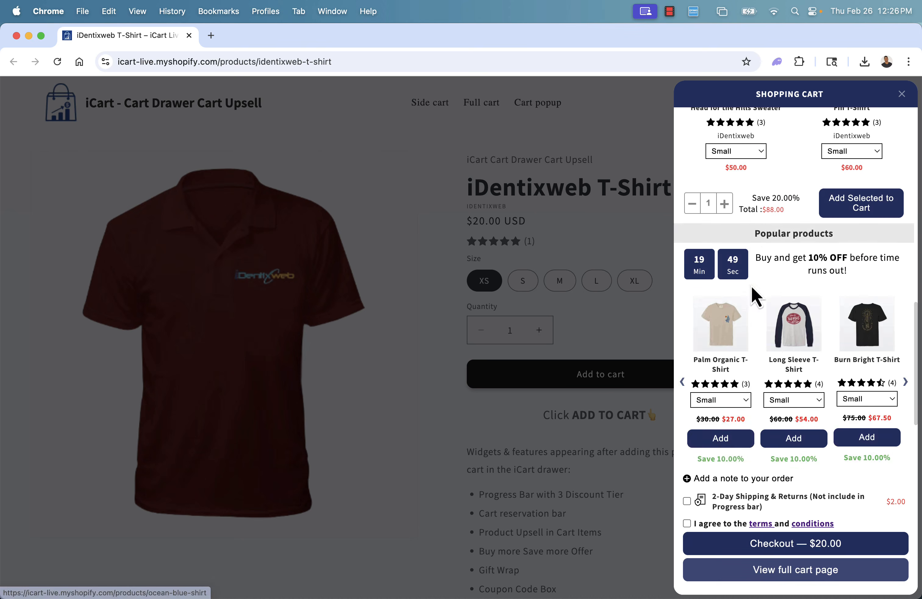
scroll(752, 287, "up", 8)
scroll(751, 287, "up", 10)
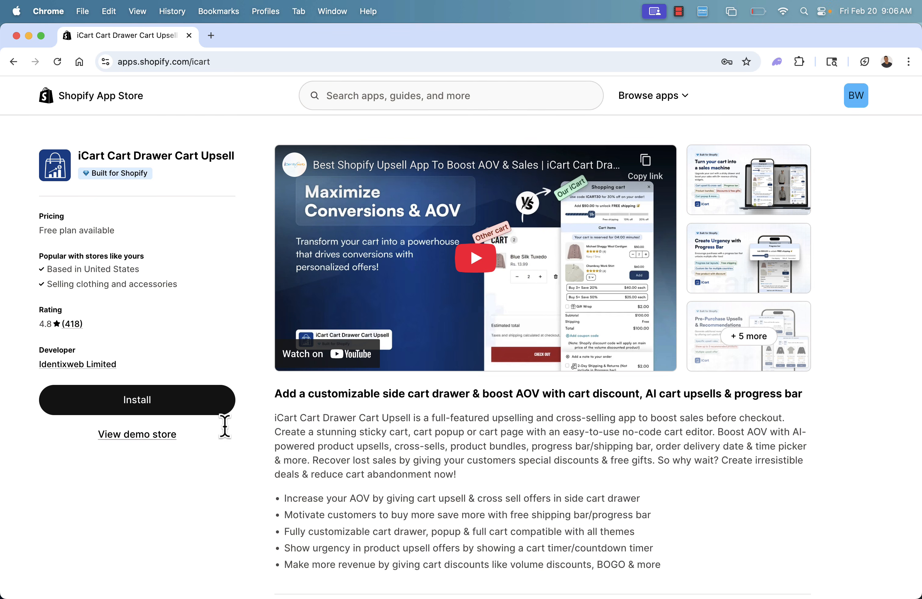
Install the iCart Cart Drawer Cart Upsell app on the store and close the support chat window.
left_click(143, 407)
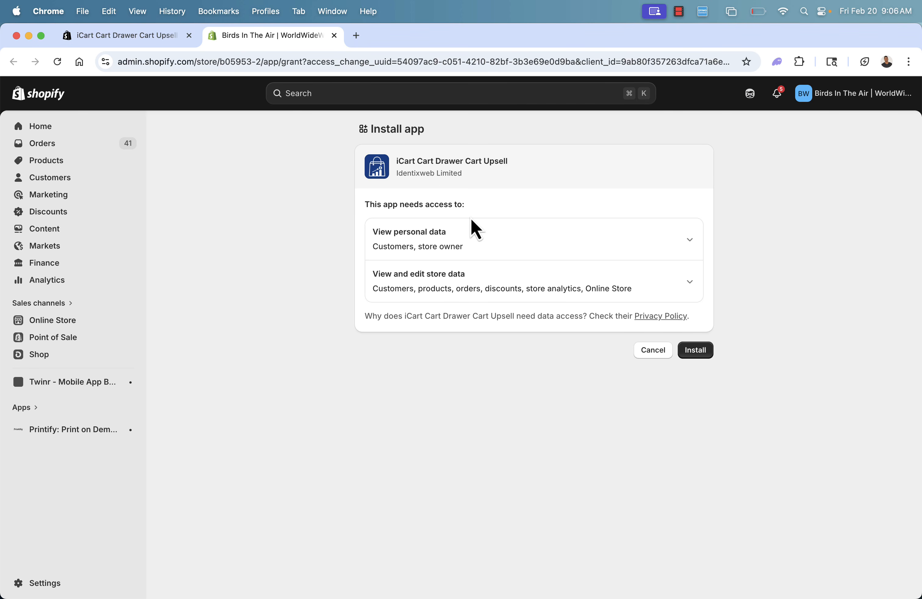
left_click(696, 350)
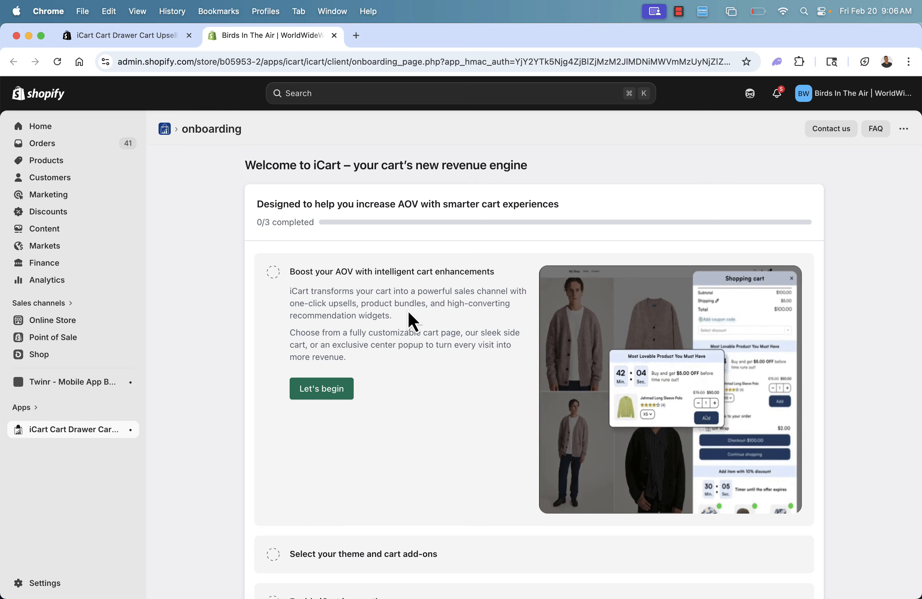
scroll(408, 312, "down", 1)
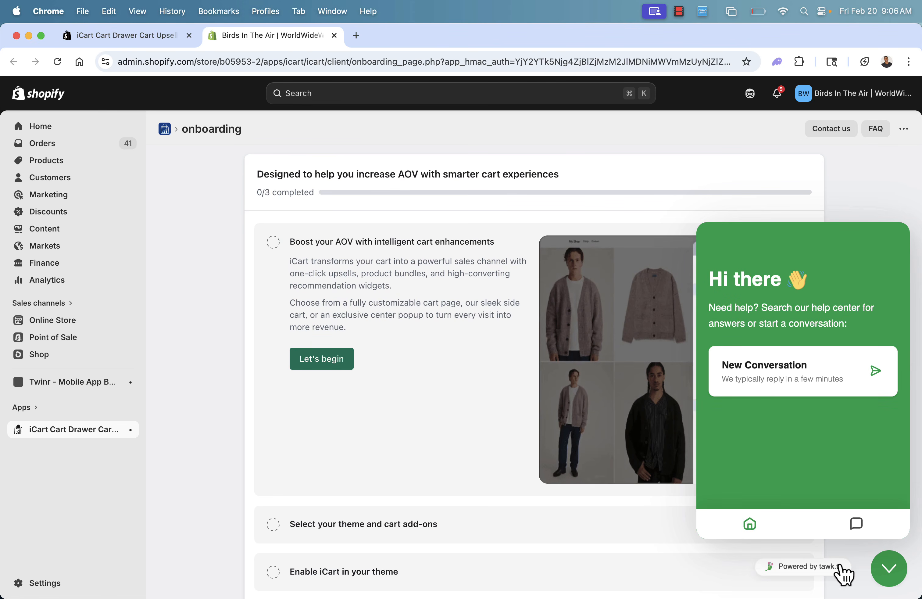
left_click(885, 567)
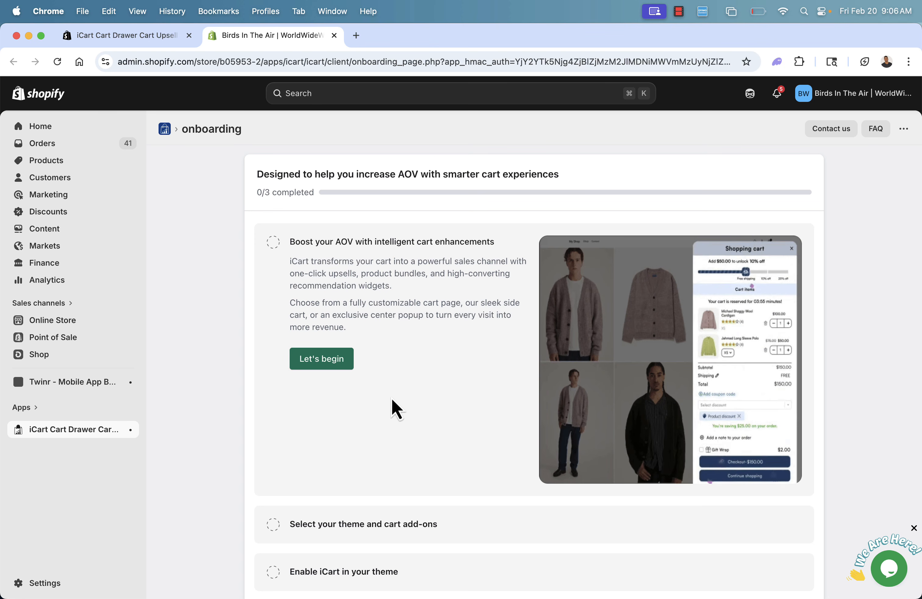
Begin the iCart onboarding and keep Dawn (Live theme) as the current theme.
scroll(373, 279, "down", 1)
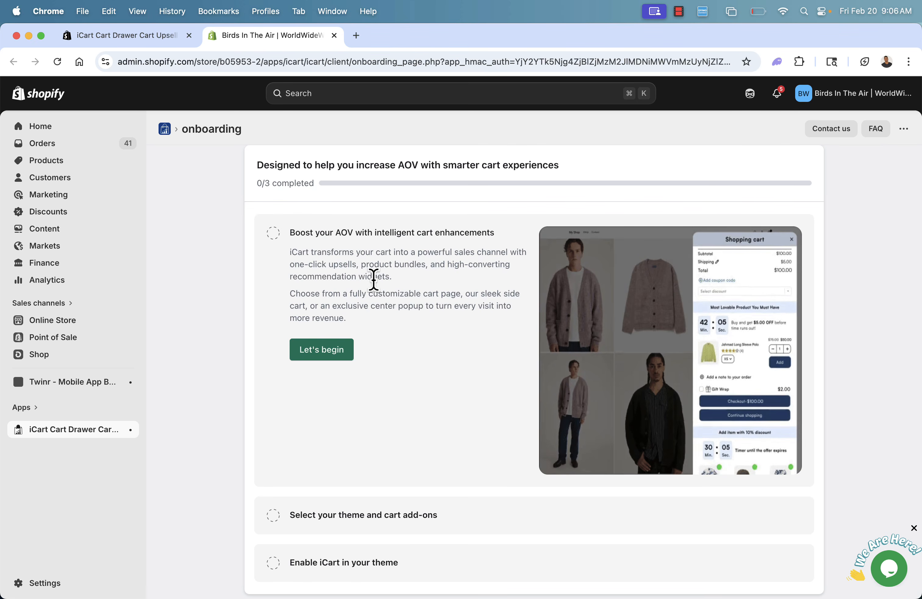
left_click(323, 351)
scroll(201, 365, "down", 5)
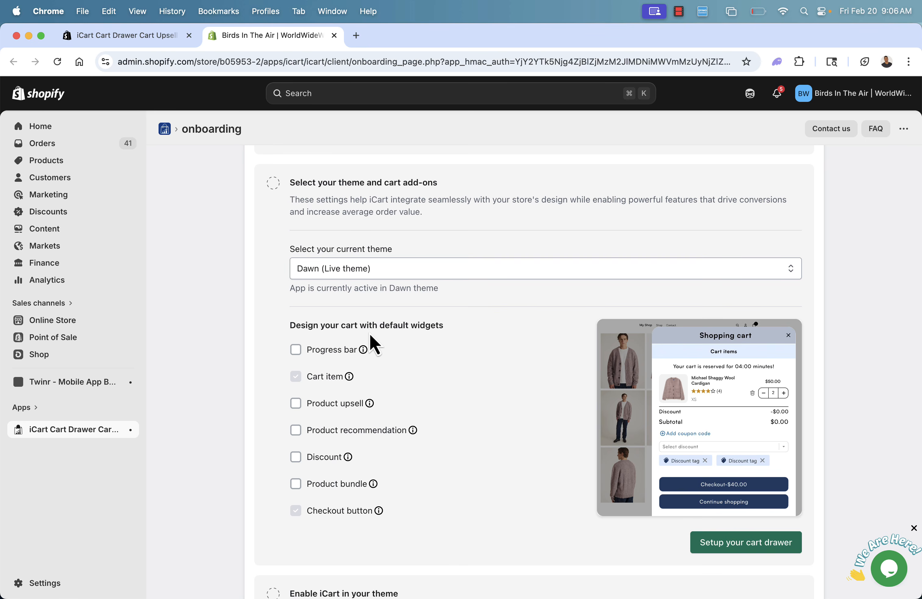
scroll(360, 336, "down", 1)
scroll(361, 337, "up", 2)
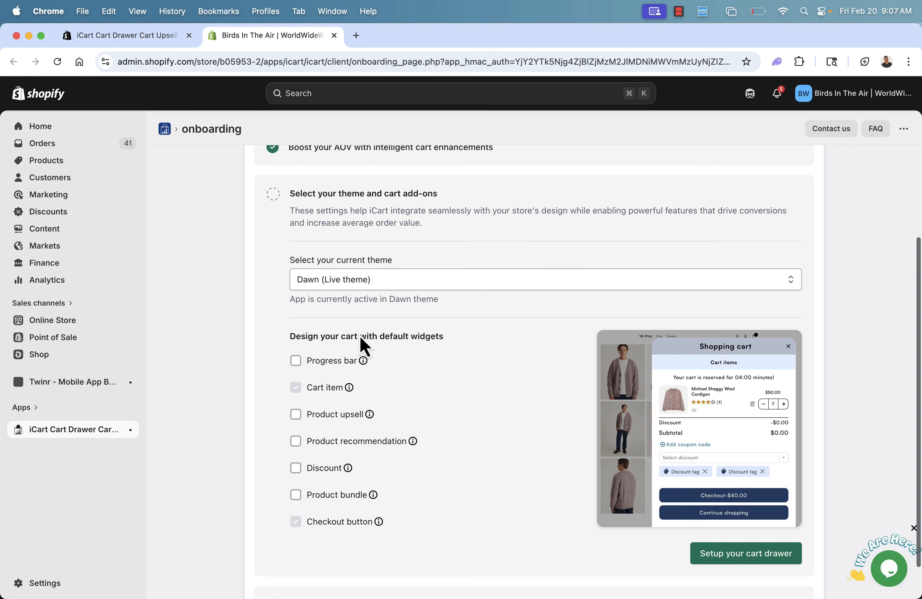
left_click(356, 287)
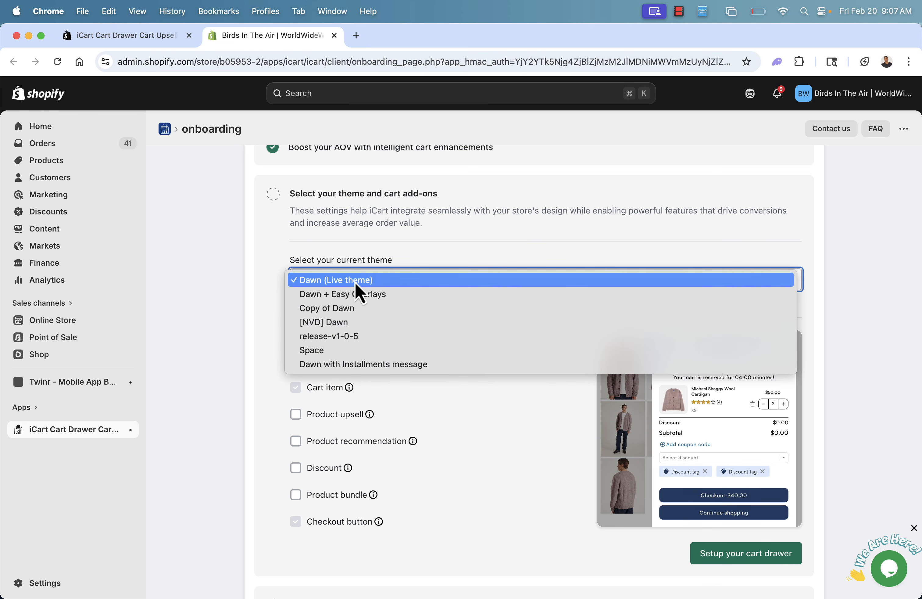
left_click(236, 299)
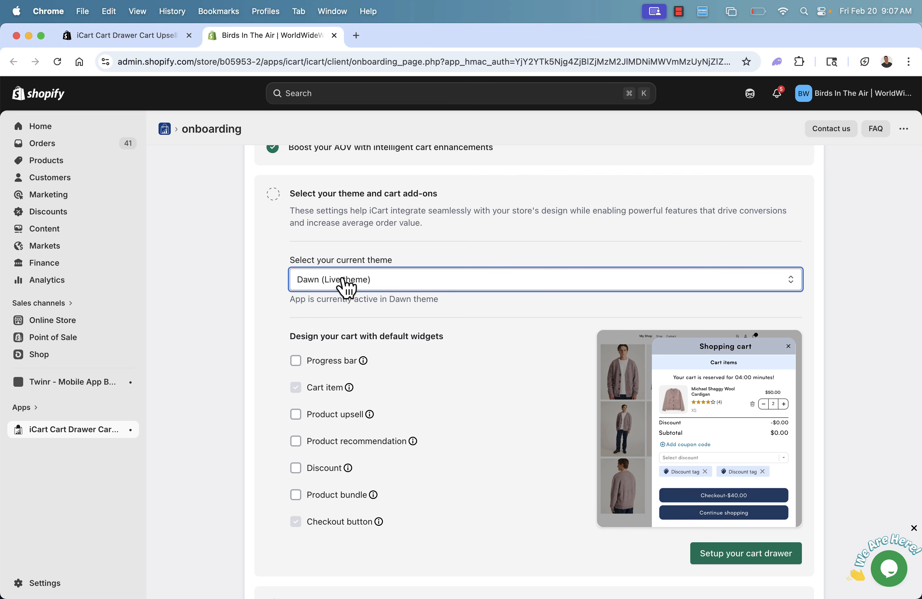
Enable the Progress bar, Product upsell and Product recommendation default widgets for the cart.
scroll(295, 352, "down", 1)
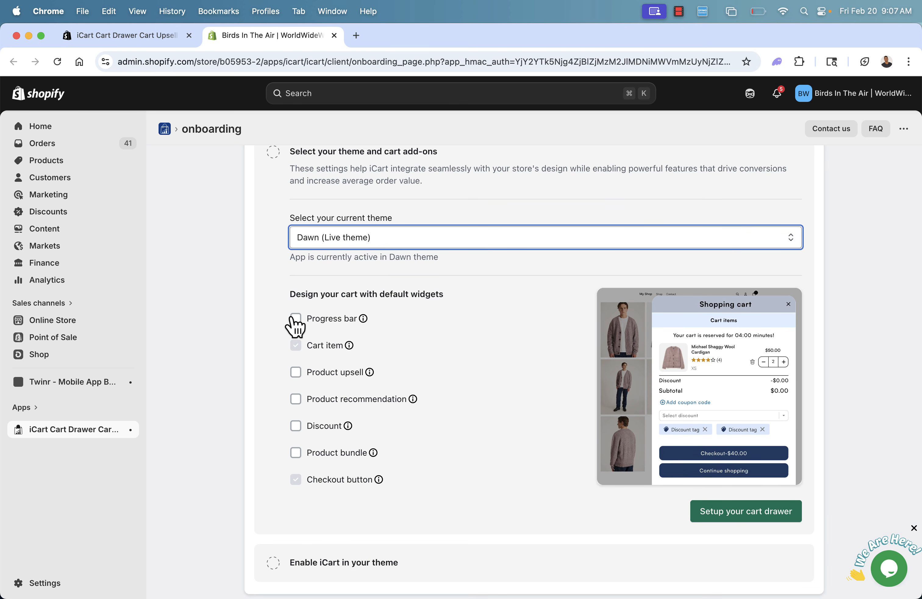
left_click(295, 319)
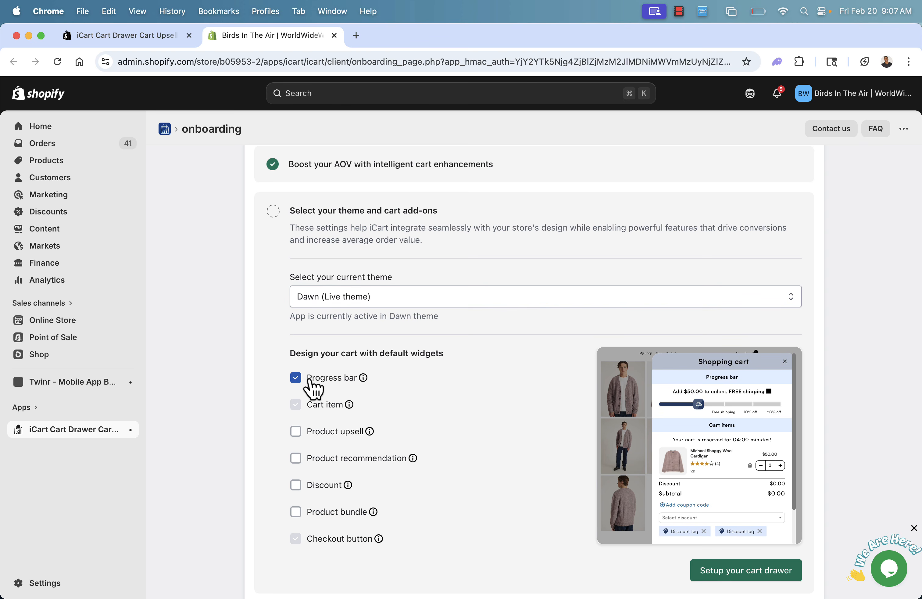
left_click(296, 431)
scroll(303, 443, "down", 2)
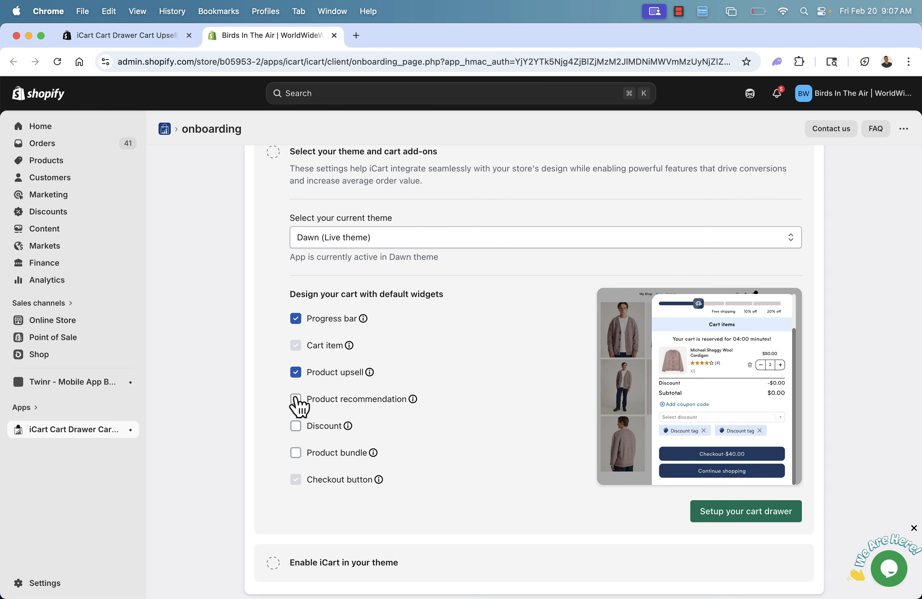
left_click(296, 400)
mouse_move(374, 453)
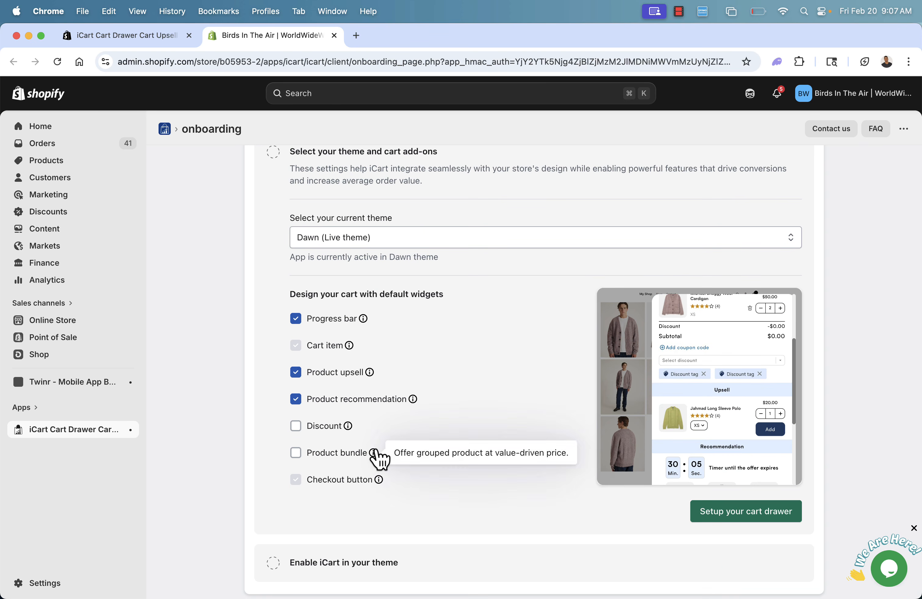
mouse_move(348, 426)
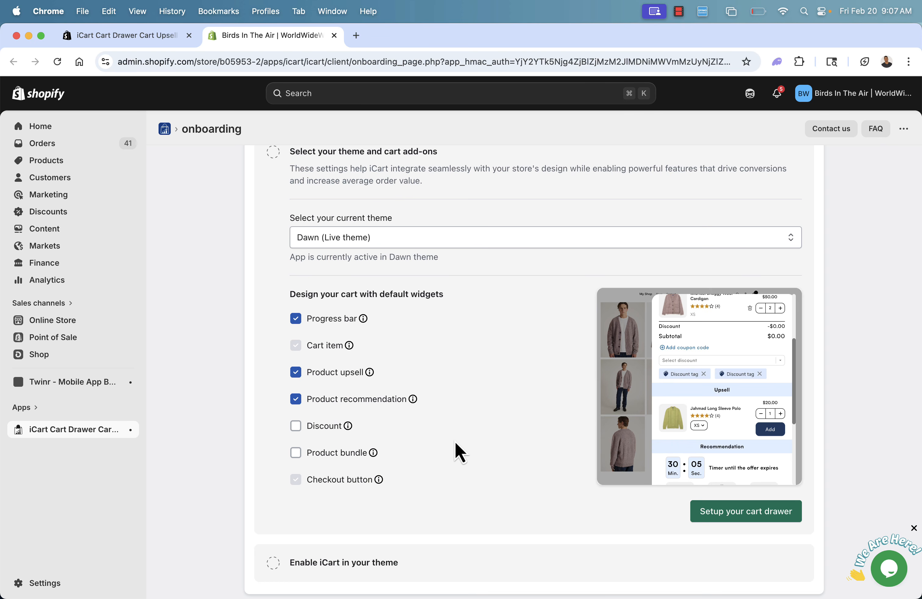
scroll(456, 442, "up", 5)
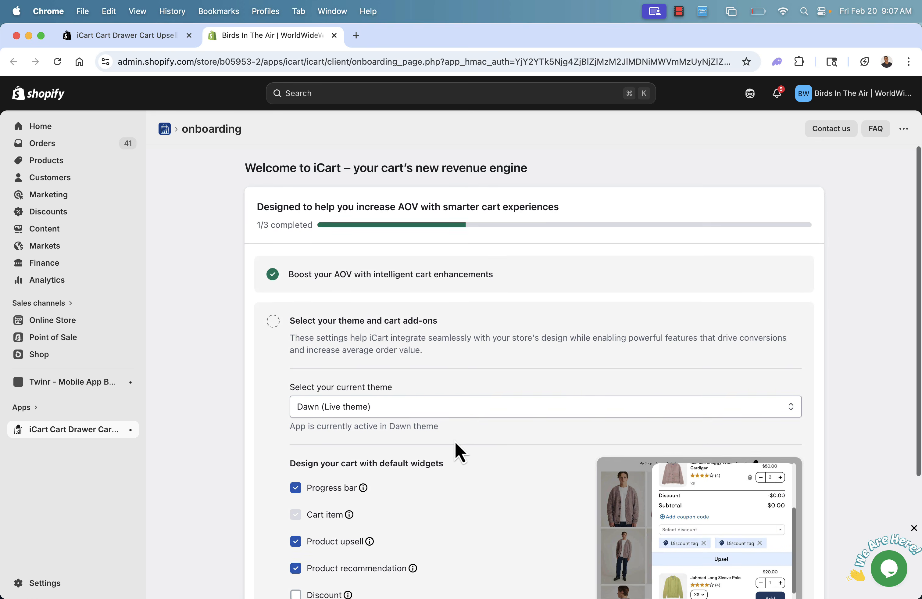
scroll(456, 442, "down", 3)
scroll(456, 442, "down", 3)
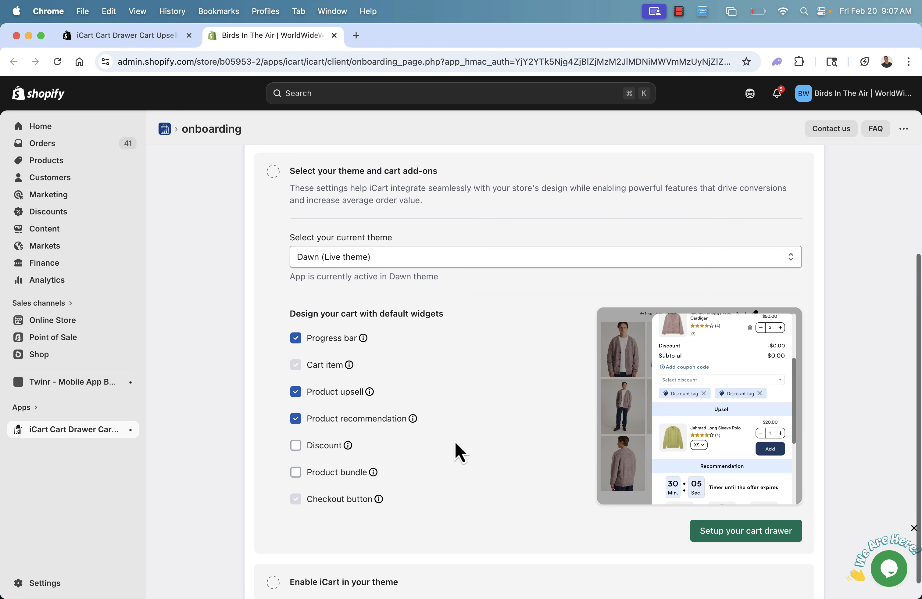
scroll(456, 442, "up", 5)
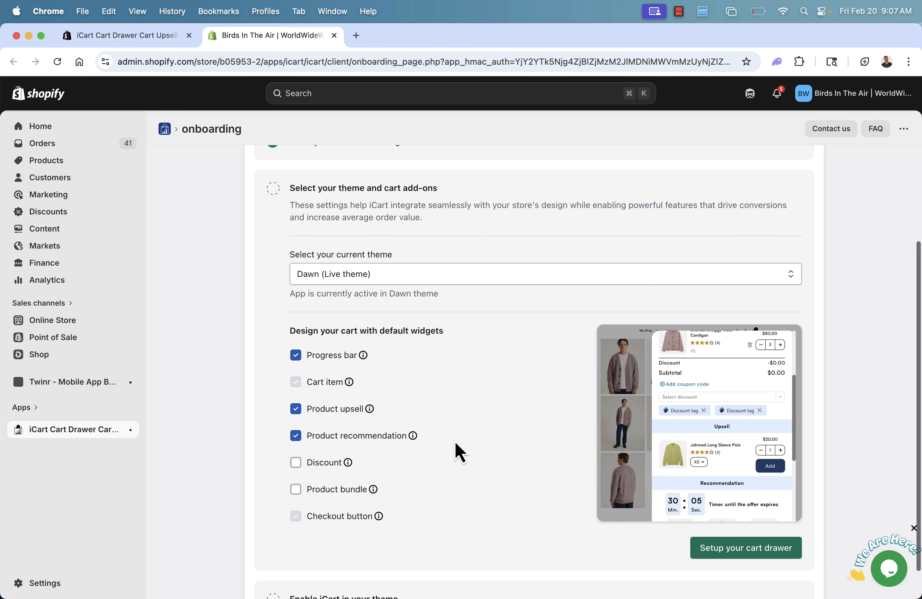
Disable the Product upsell, Progress bar and Product recommendation default widgets.
scroll(456, 442, "down", 2)
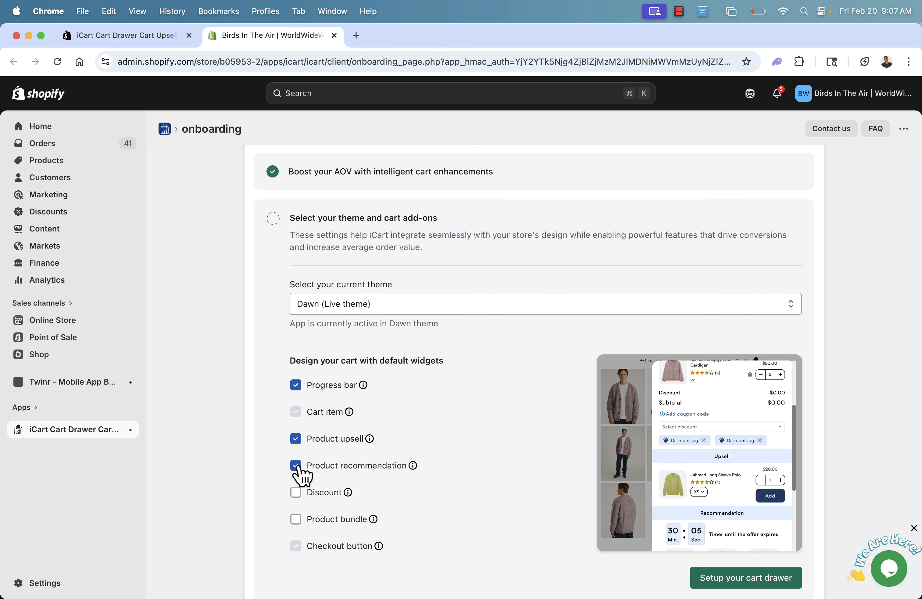
left_click(296, 439)
left_click(296, 385)
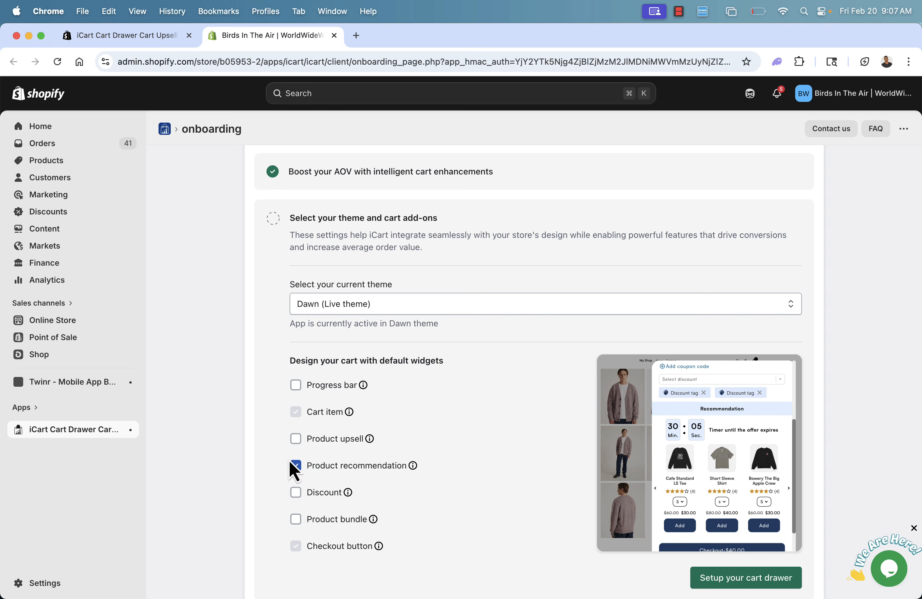
left_click(295, 465)
Enable the Discount and Product bundle default widgets for the cart.
left_click(296, 492)
scroll(299, 506, "down", 3)
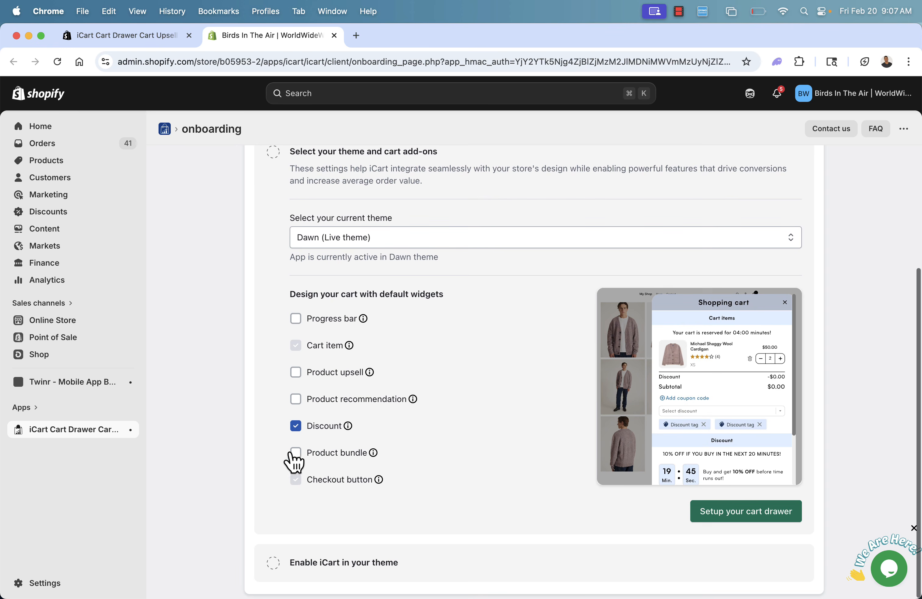
left_click(296, 452)
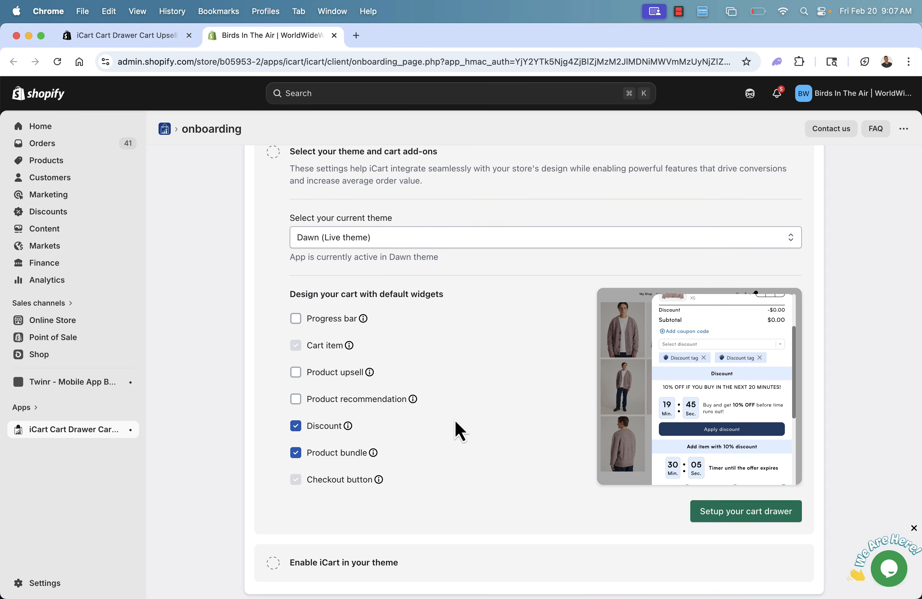
Enable the Product recommendation, Product upsell and Progress bar default widgets alongside Discount and Product bundle.
scroll(697, 429, "up", 1)
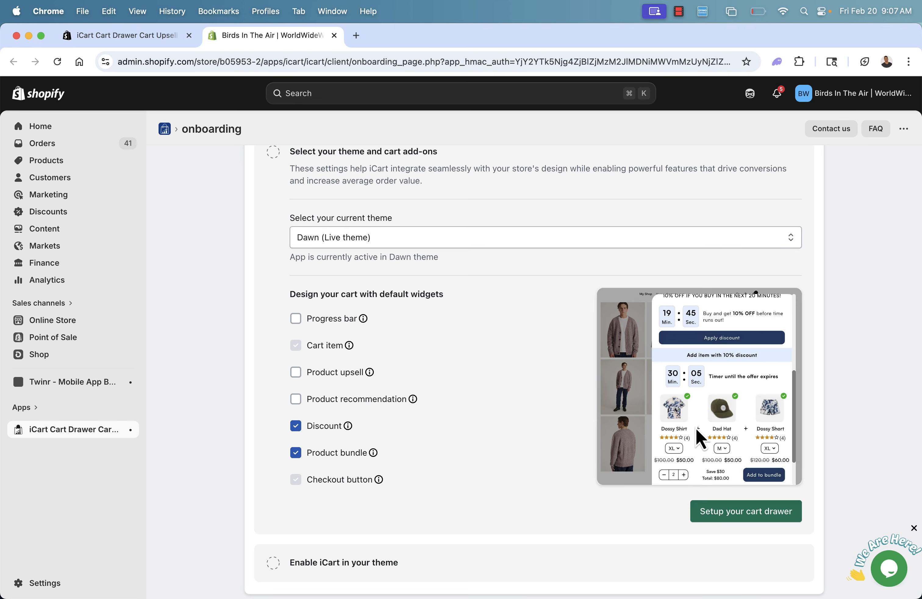
left_click(295, 399)
left_click(295, 372)
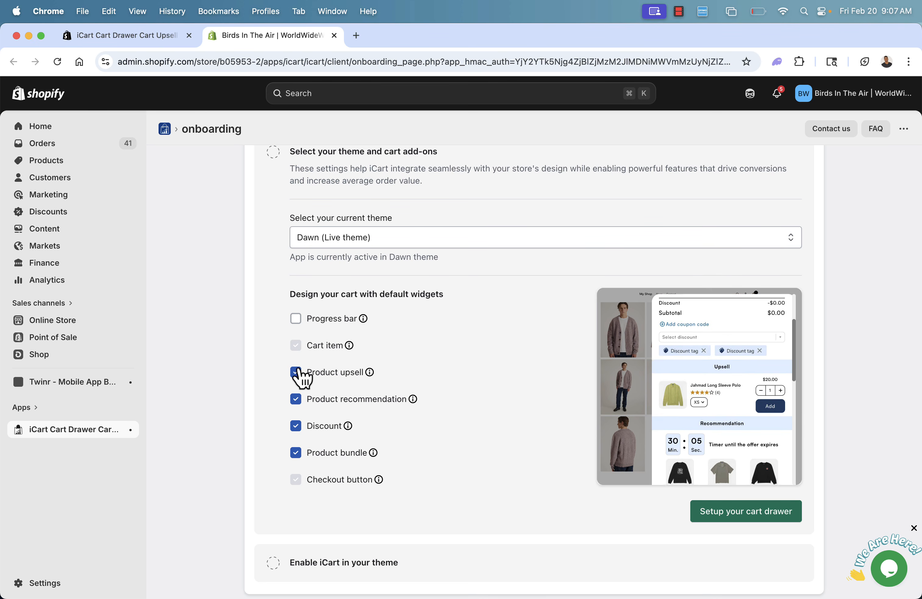
left_click(296, 319)
scroll(303, 324, "up", 1)
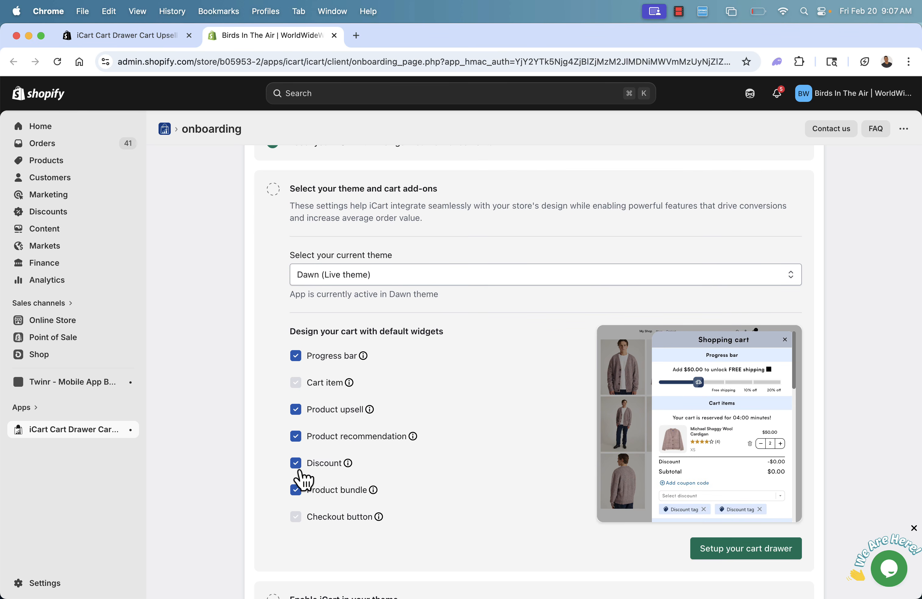
Disable the Discount, Product bundle and Product recommendation default widgets and proceed to the cart drawer setup.
left_click(296, 464)
left_click(295, 489)
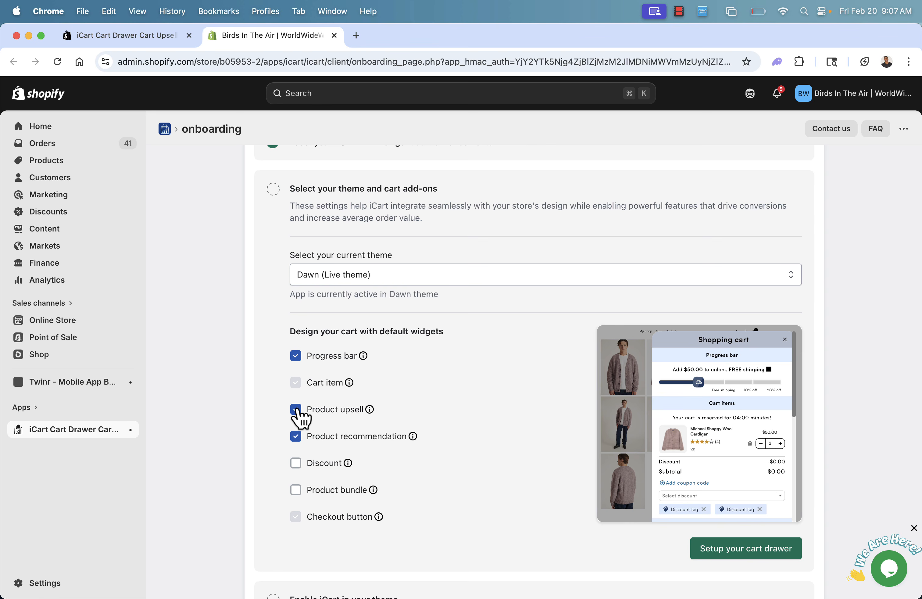
left_click(296, 436)
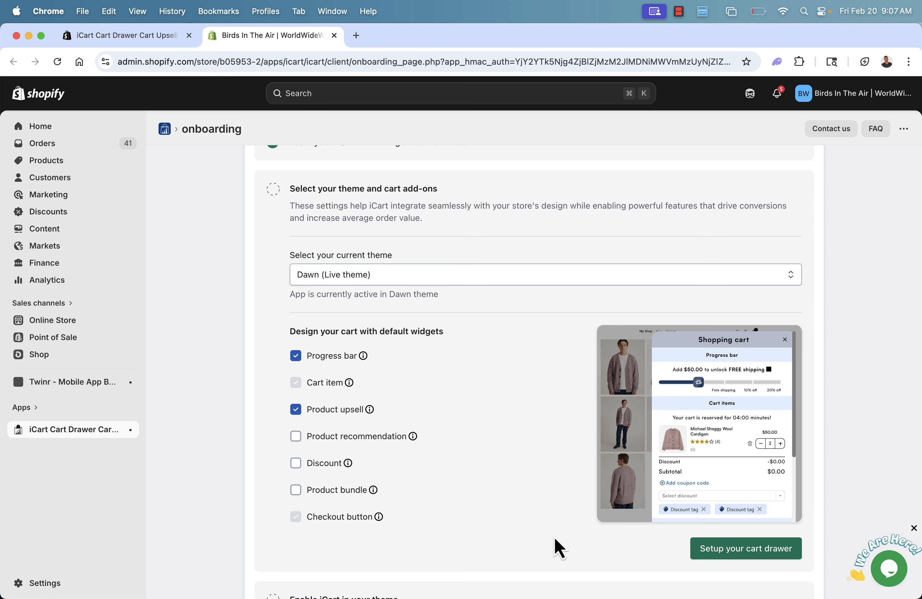
left_click(720, 554)
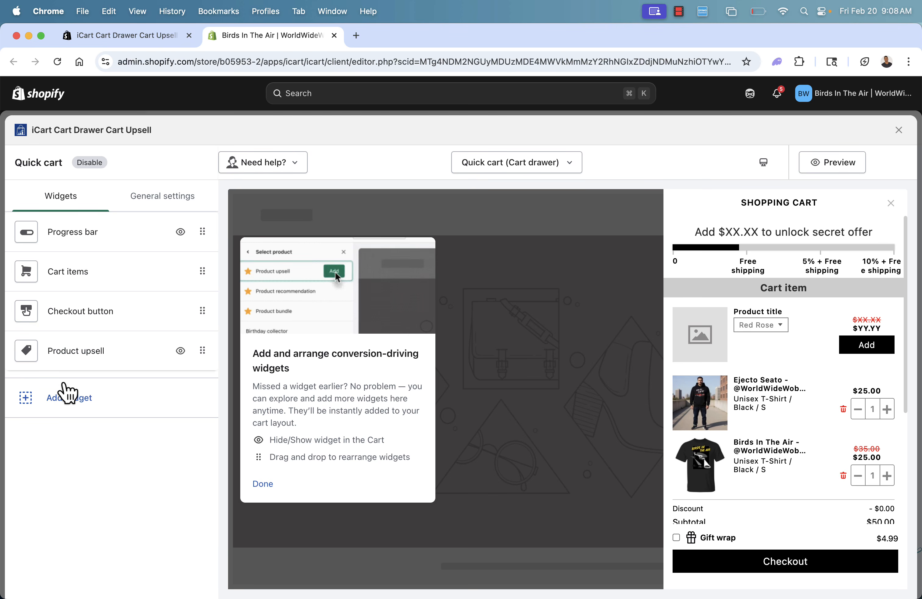
Examine the widgets that can be added to the quick cart and their previews, dismiss the introductory tip and return to the widget list.
left_click(67, 395)
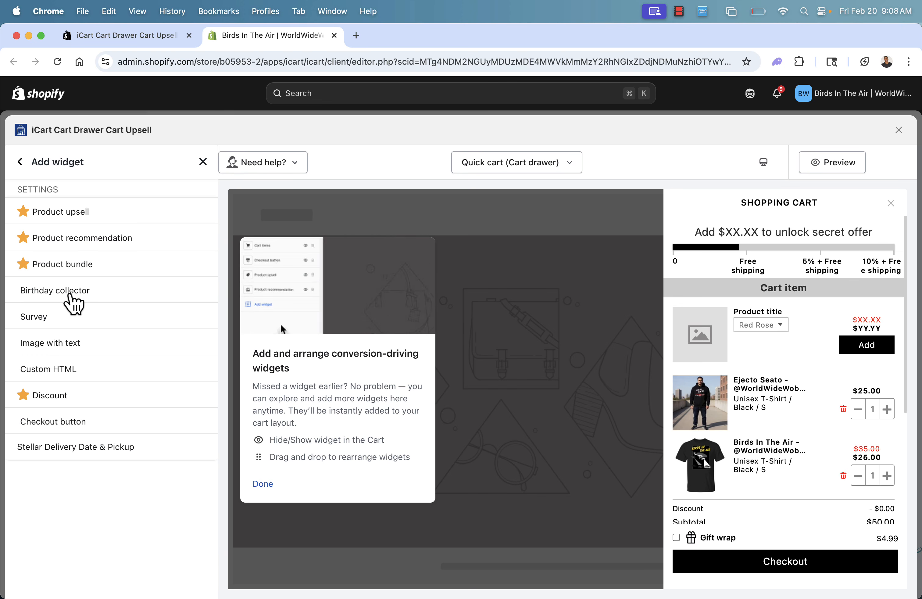
mouse_move(72, 302)
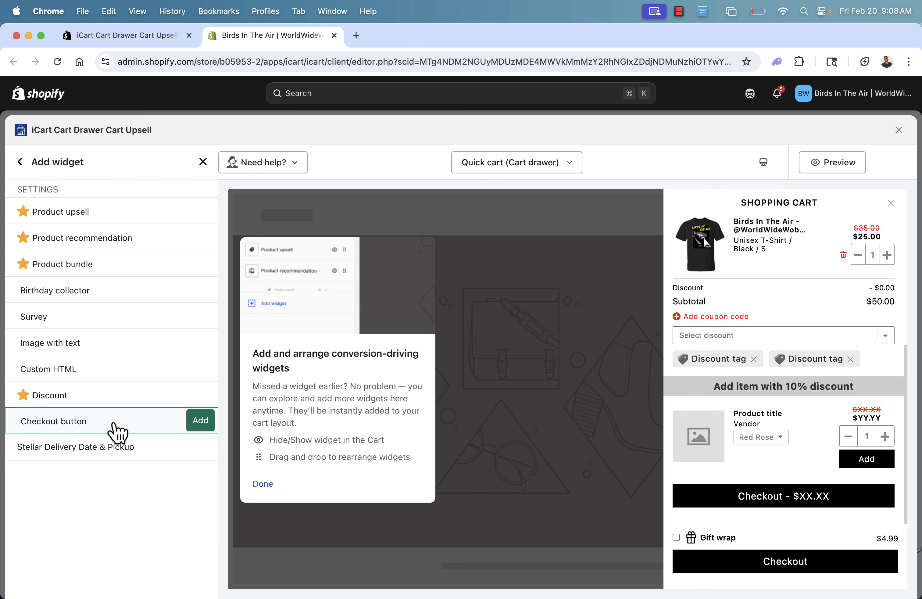
scroll(763, 354, "up", 5)
scroll(763, 354, "down", 2)
scroll(765, 364, "down", 4)
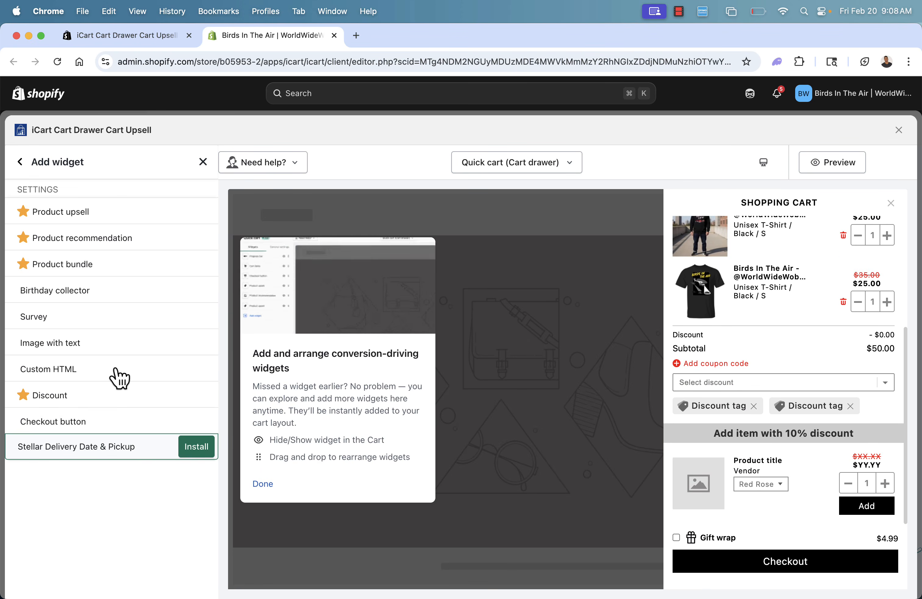
mouse_move(108, 274)
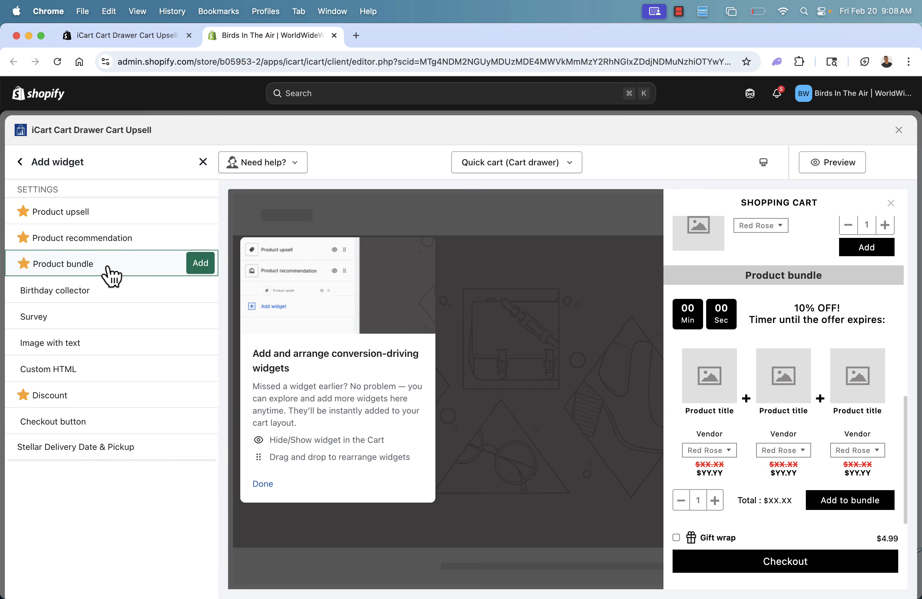
mouse_move(117, 249)
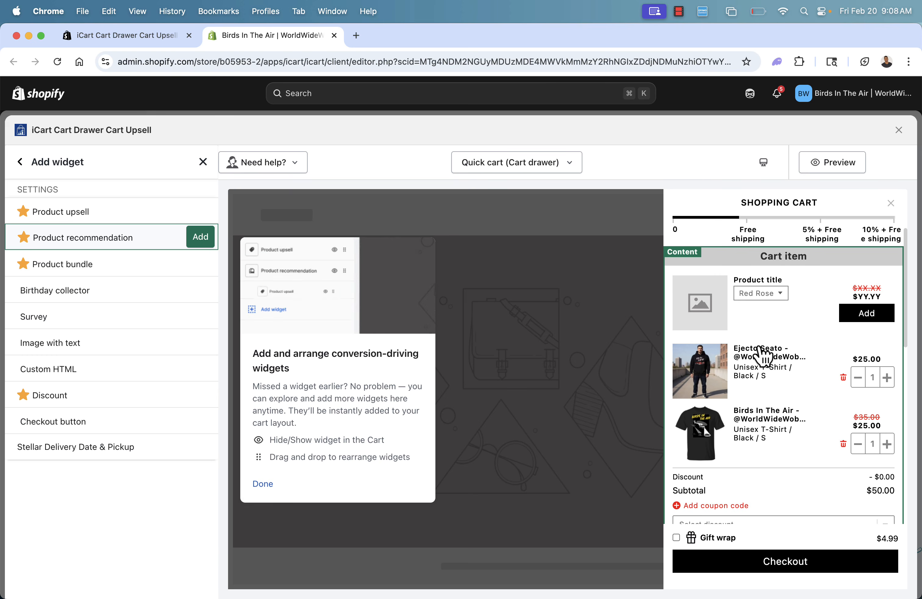
left_click(262, 485)
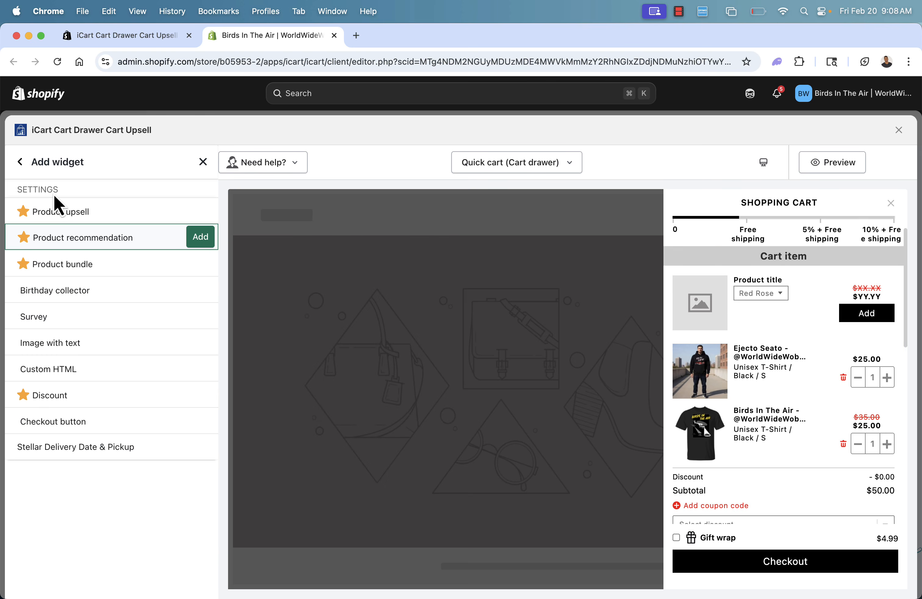
left_click(20, 163)
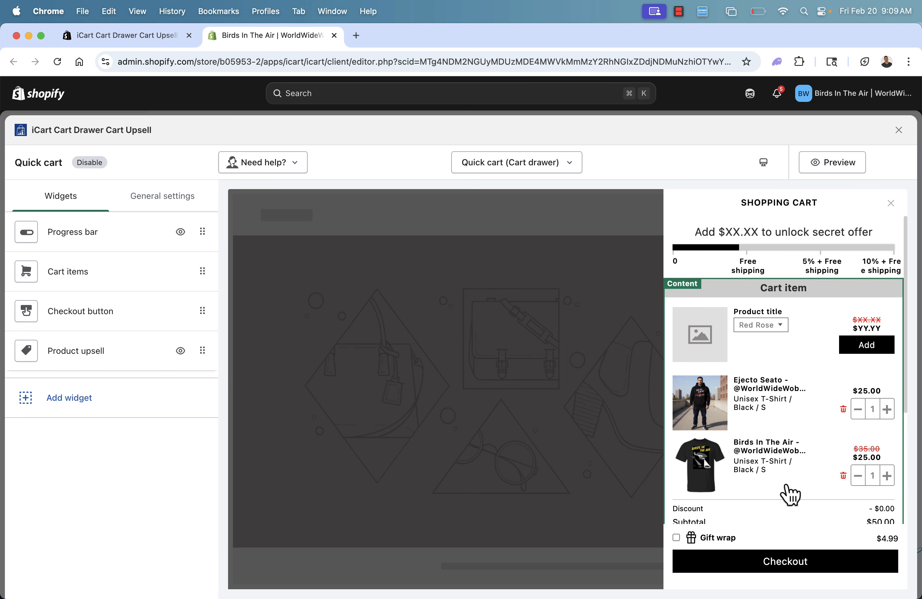
scroll(772, 425, "down", 5)
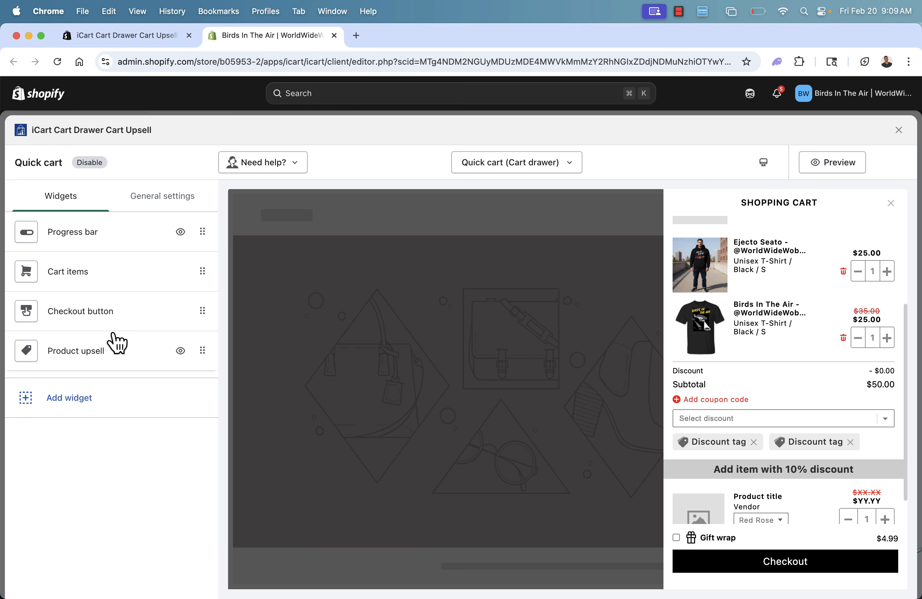
scroll(760, 425, "down", 2)
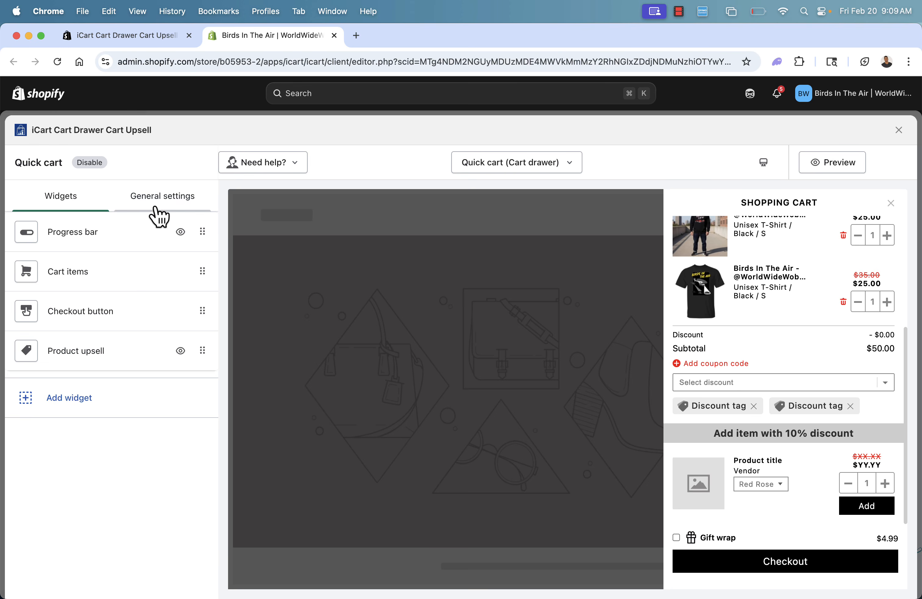
In the quick cart's general settings, try the Cart popup style and switch back to Cart drawer.
left_click(157, 207)
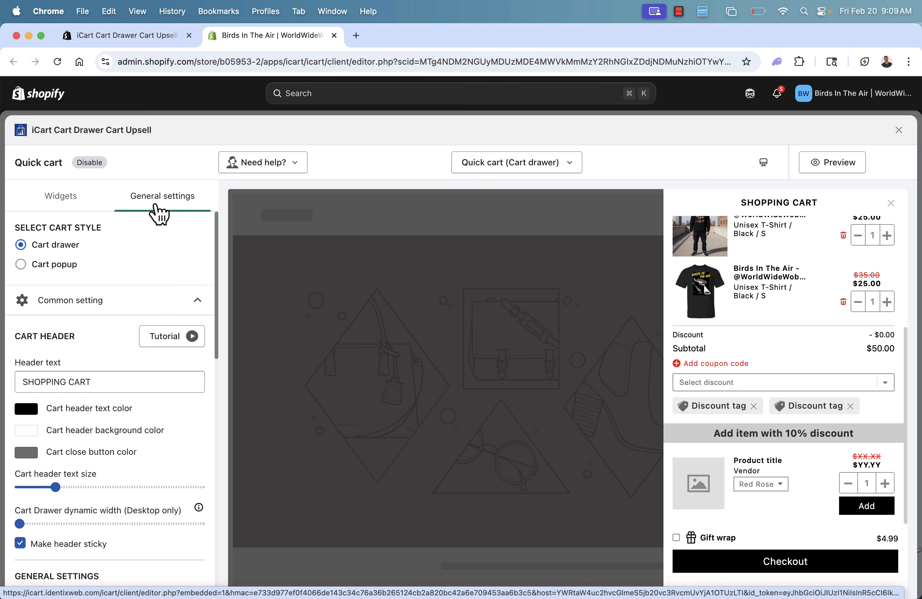
left_click(50, 265)
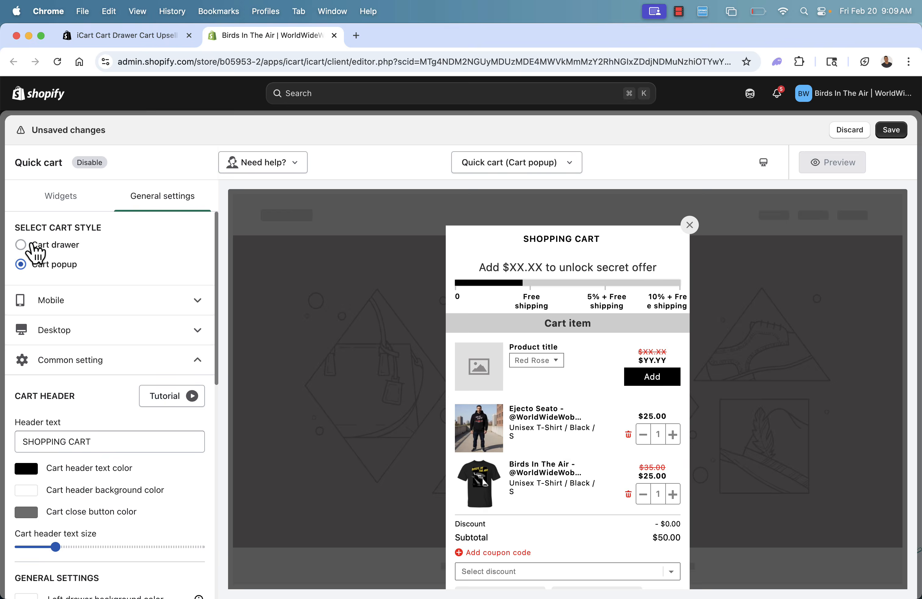
left_click(33, 245)
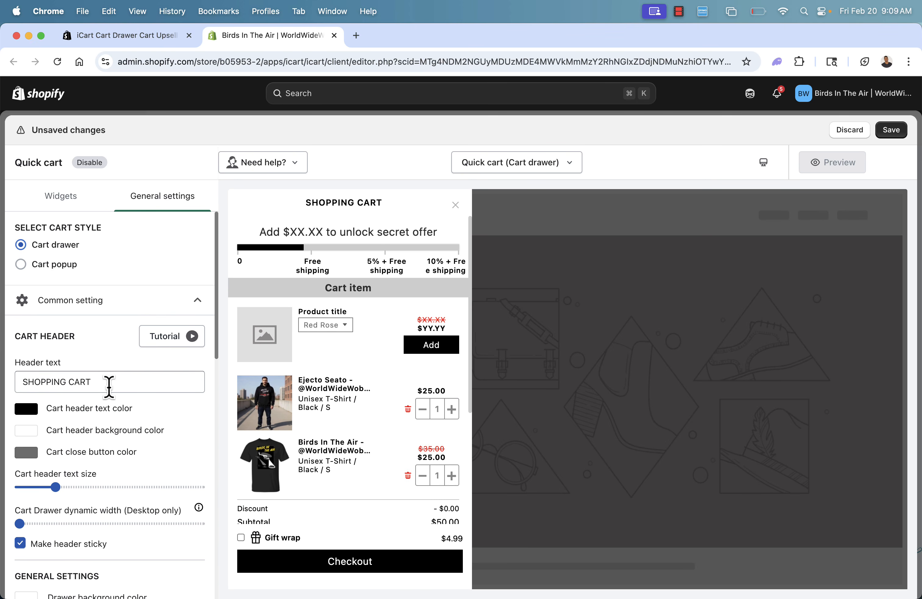
Set the cart header text color to red.
left_click(31, 412)
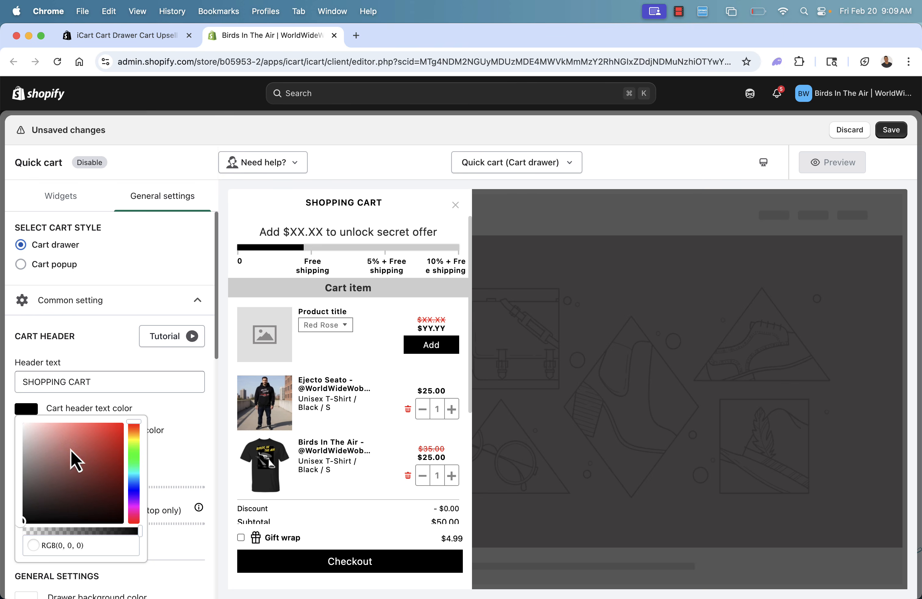
left_click_drag(72, 457, 138, 444)
left_click(118, 363)
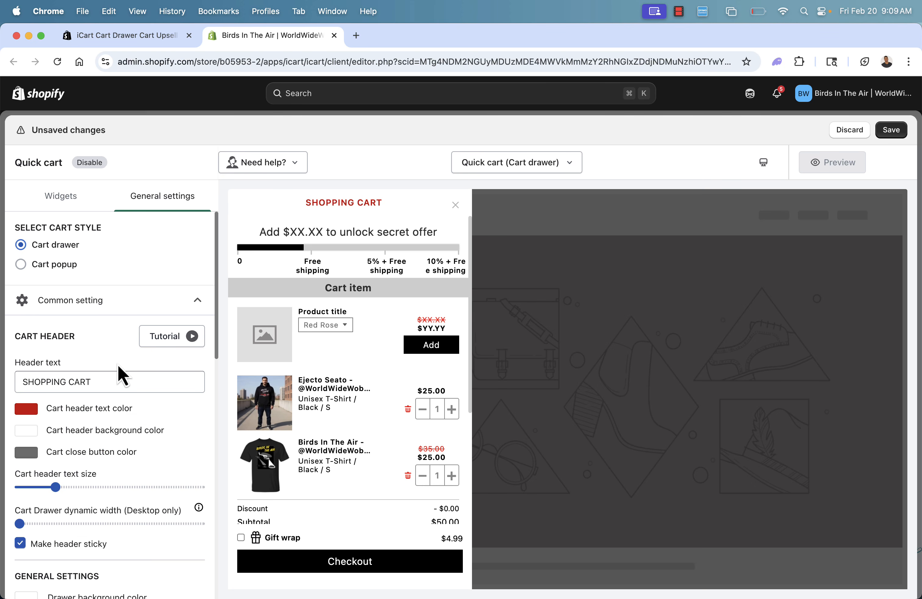
Set the cart header background color to blue, RGB(56, 63, 237).
scroll(132, 410, "down", 2)
scroll(133, 410, "down", 1)
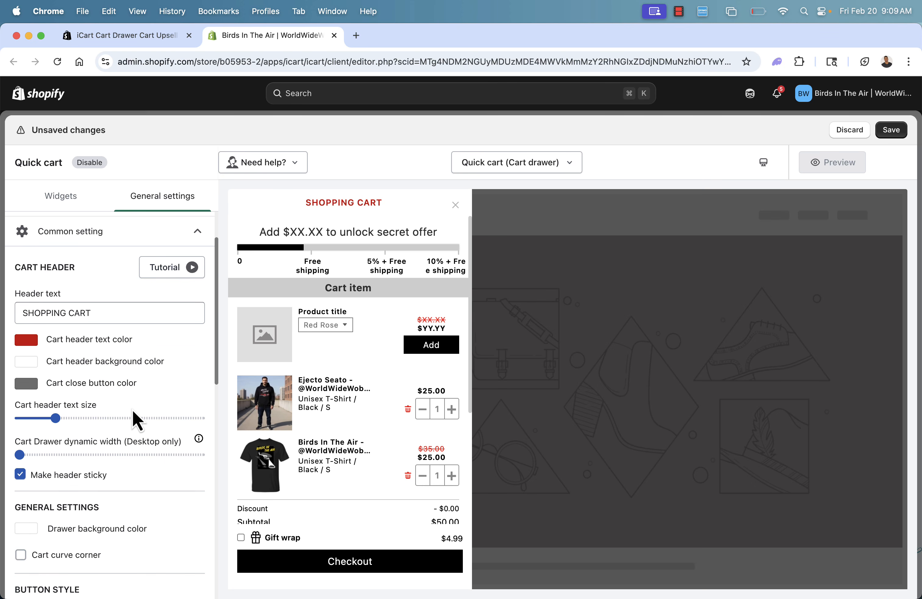
scroll(133, 410, "down", 2)
scroll(132, 410, "down", 1)
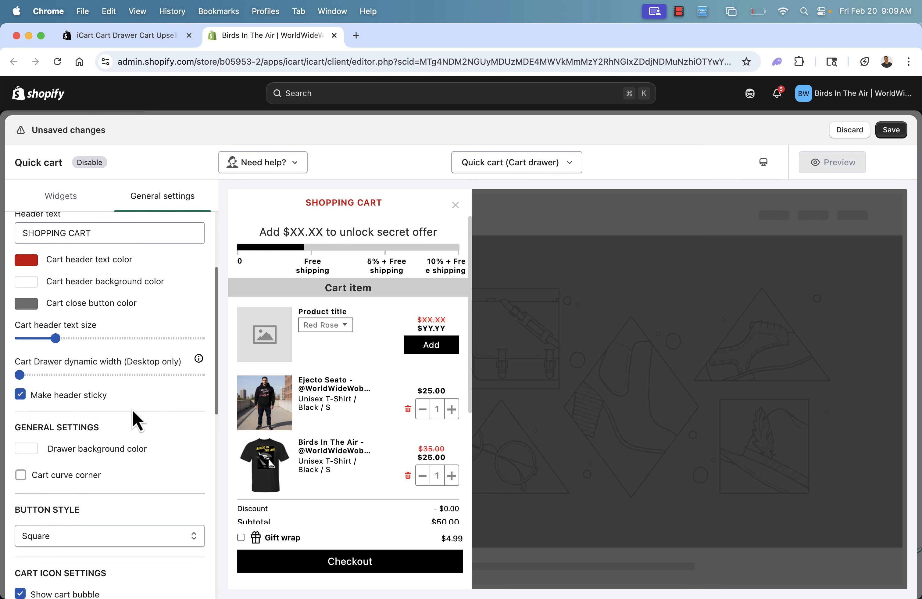
left_click(31, 280)
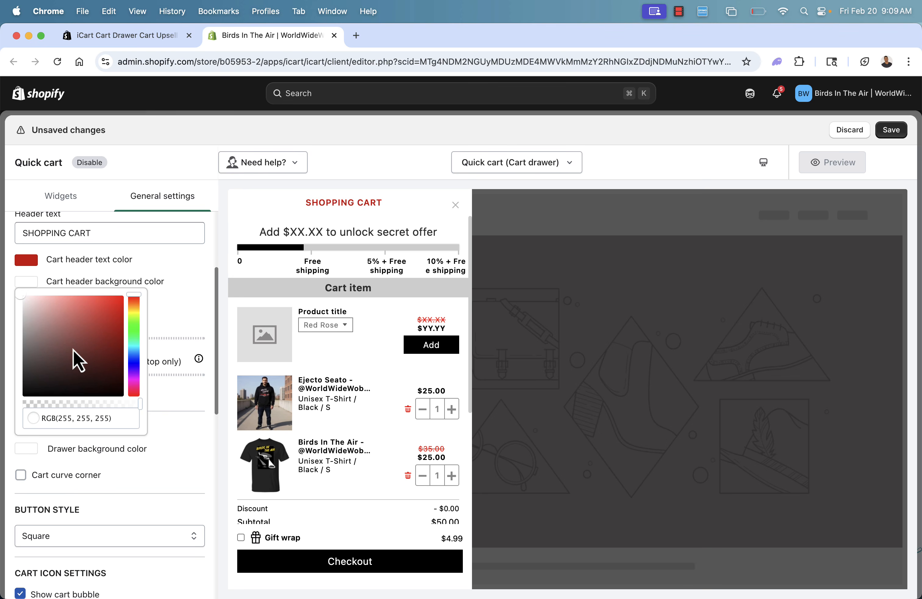
left_click(96, 347)
left_click_drag(134, 359, 137, 364)
left_click(101, 304)
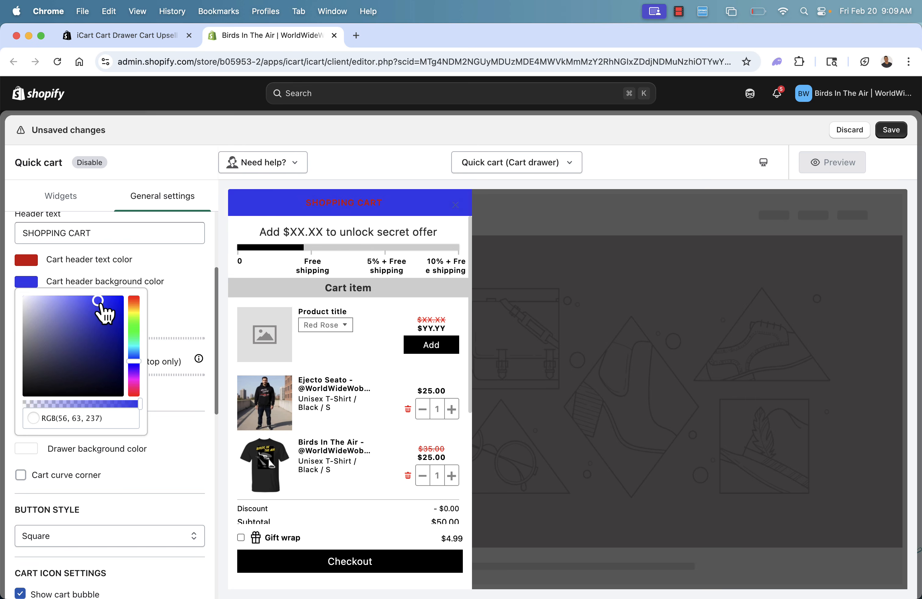
left_click(184, 270)
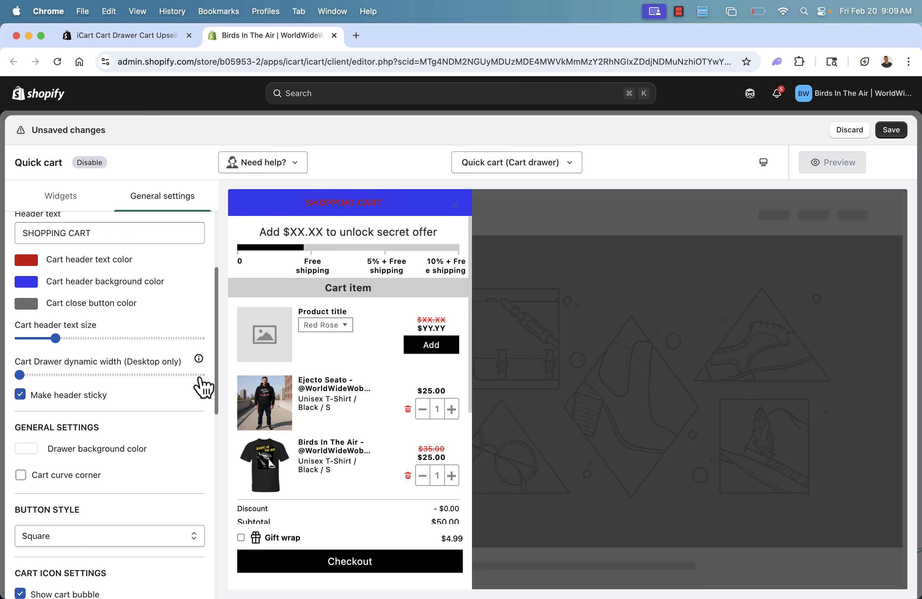
Review the remaining general settings down to Custom CSS and save the cart drawer changes.
scroll(202, 386, "down", 2)
scroll(201, 385, "down", 2)
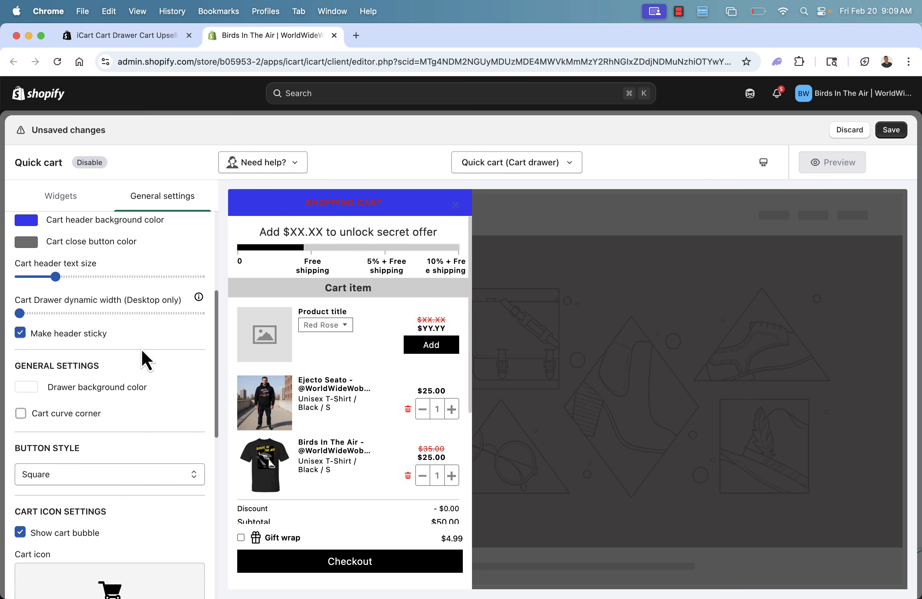
scroll(143, 354, "down", 5)
scroll(159, 375, "down", 8)
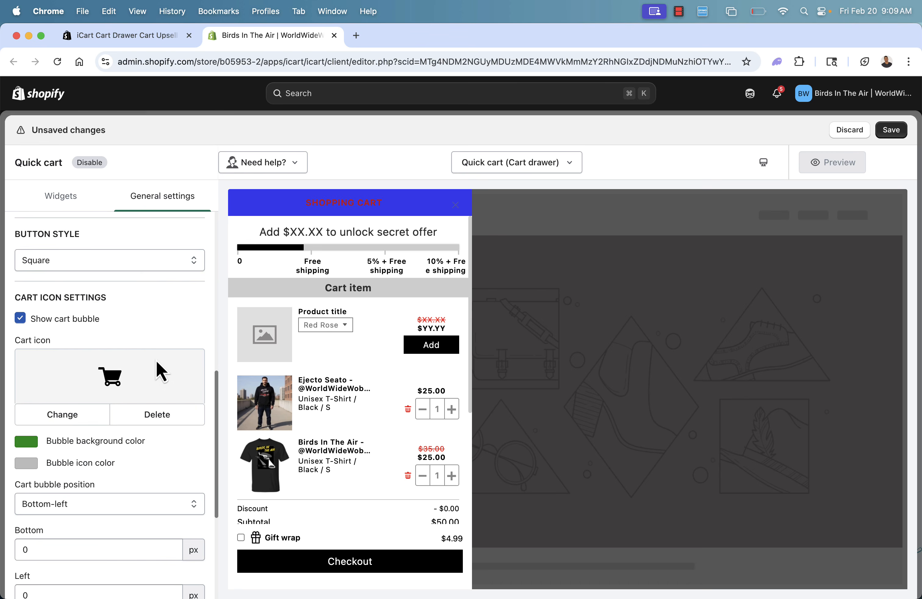
scroll(114, 356, "down", 12)
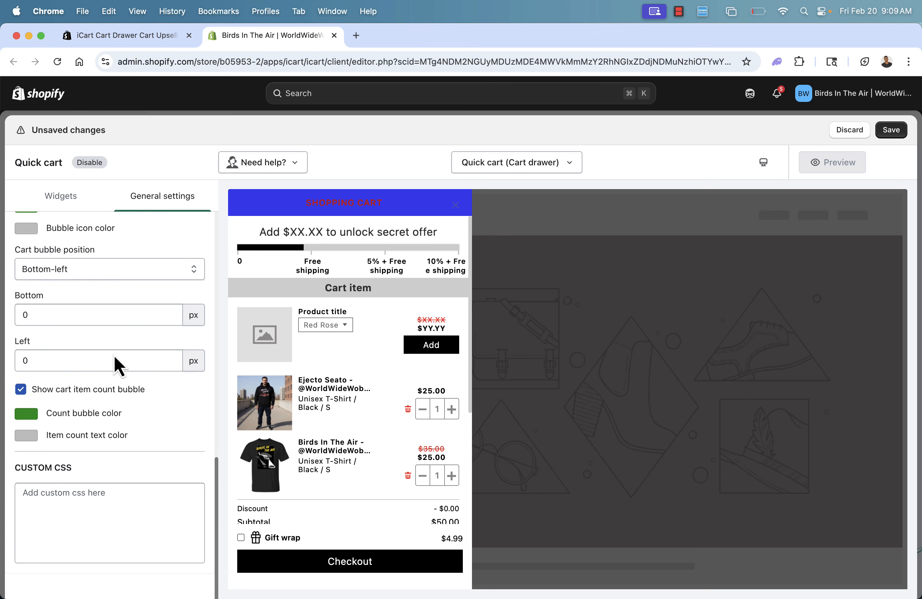
scroll(159, 397, "up", 20)
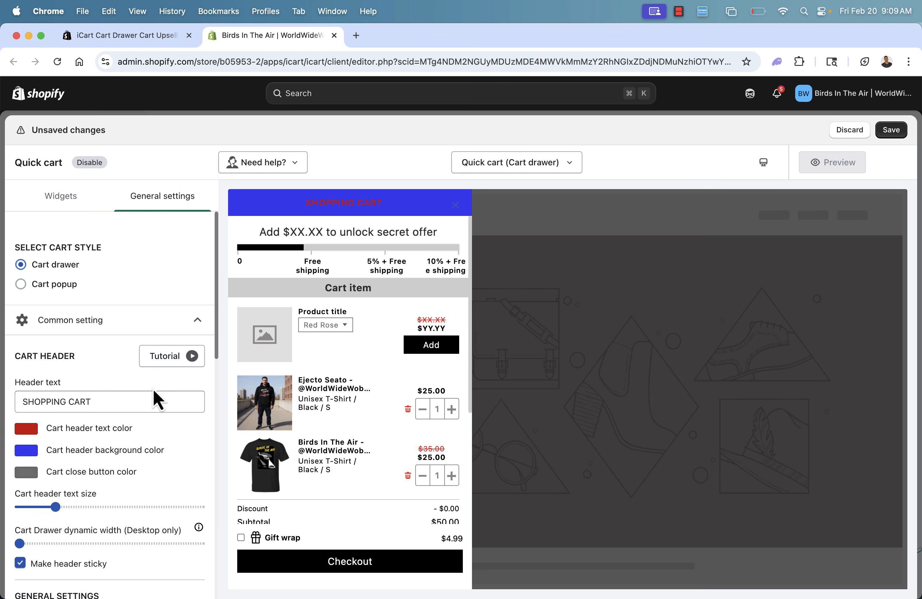
left_click(890, 131)
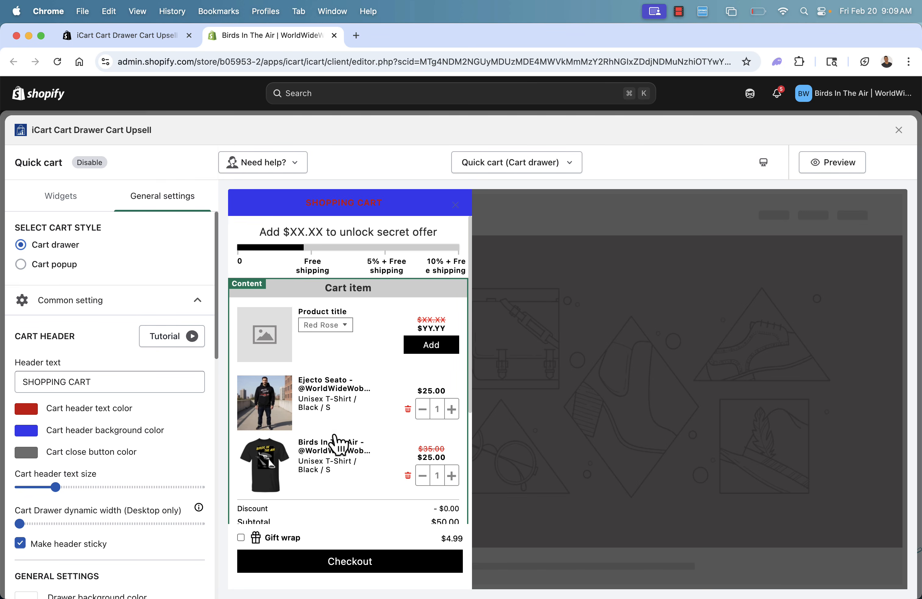
Check the rest of the cart preview, close the cart editor to return to the iCart onboarding, and collapse the support chat.
scroll(336, 440, "down", 5)
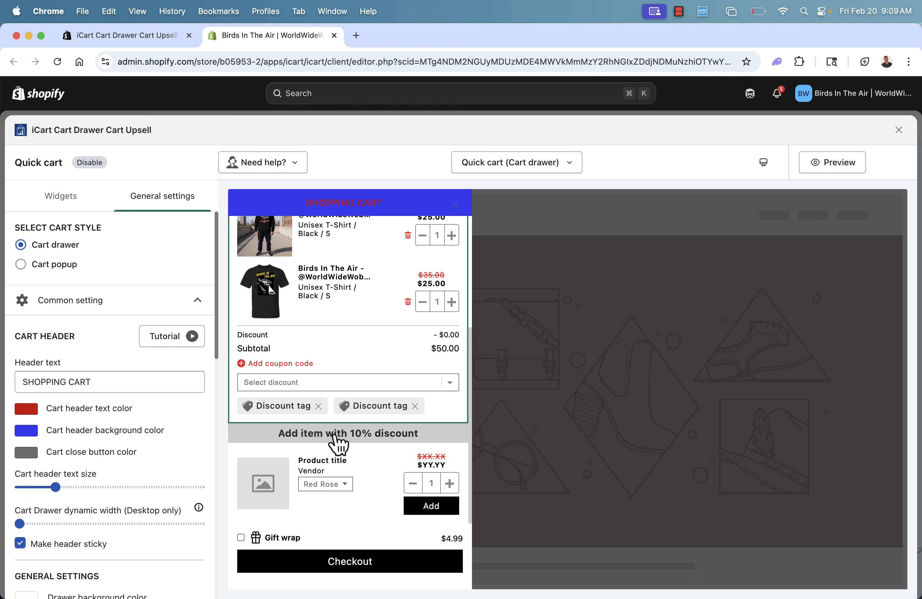
left_click(898, 131)
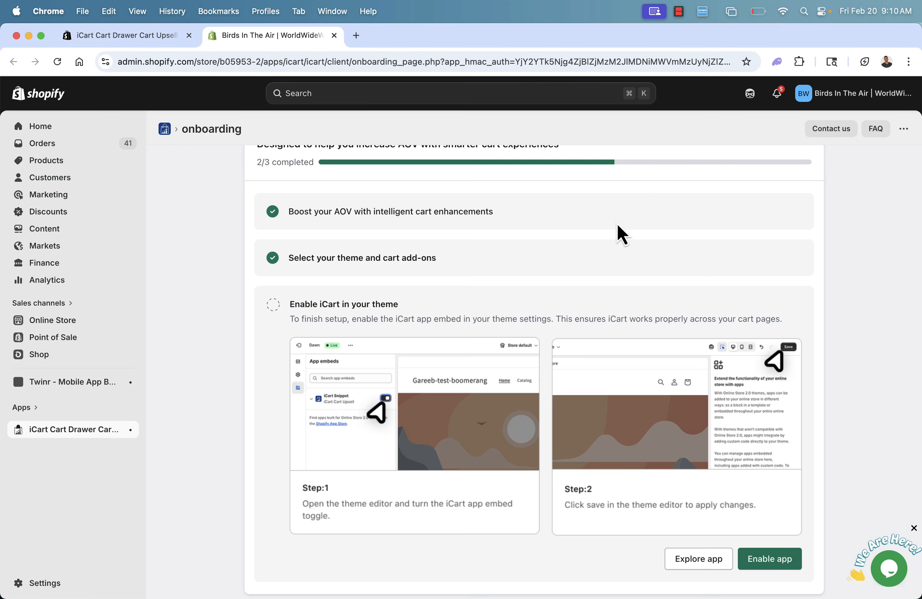
scroll(504, 284, "down", 1)
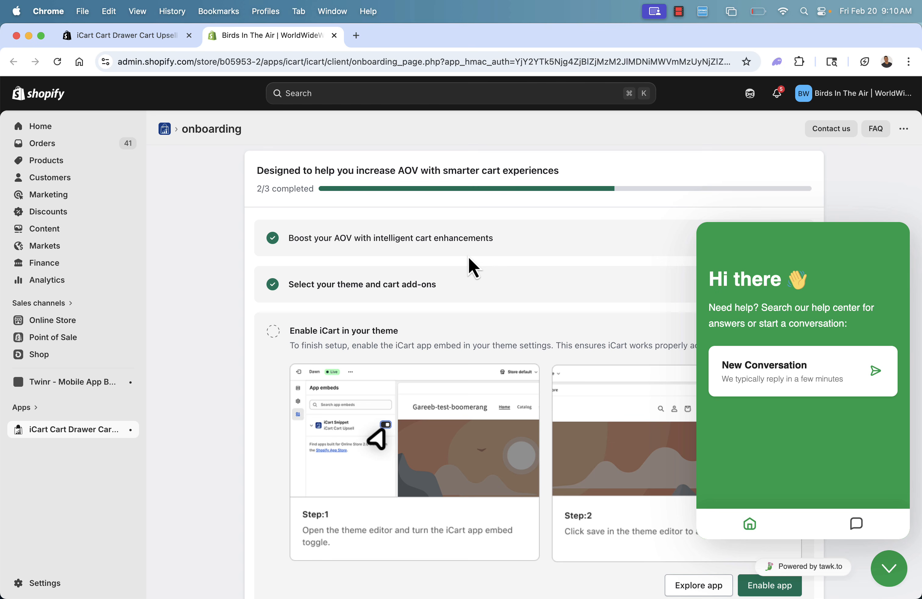
scroll(469, 258, "down", 1)
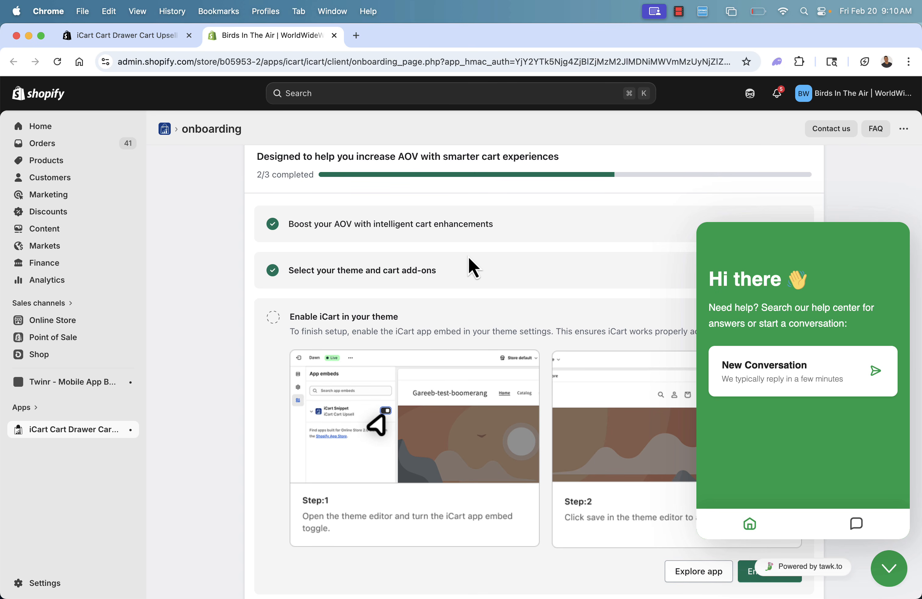
left_click(891, 570)
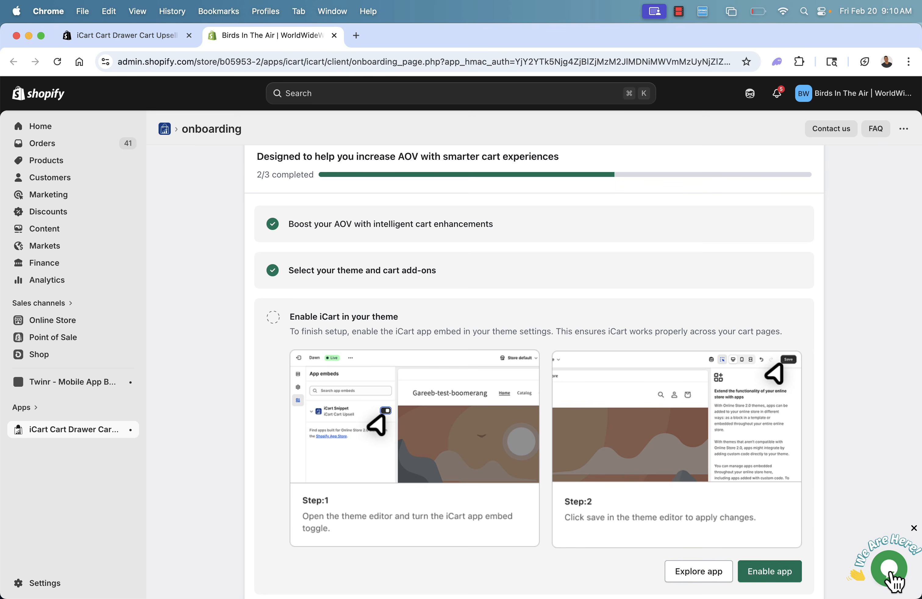
Enable the iCart Snippet app embed in the Dawn theme, save the theme and close its editor.
scroll(701, 377, "down", 1)
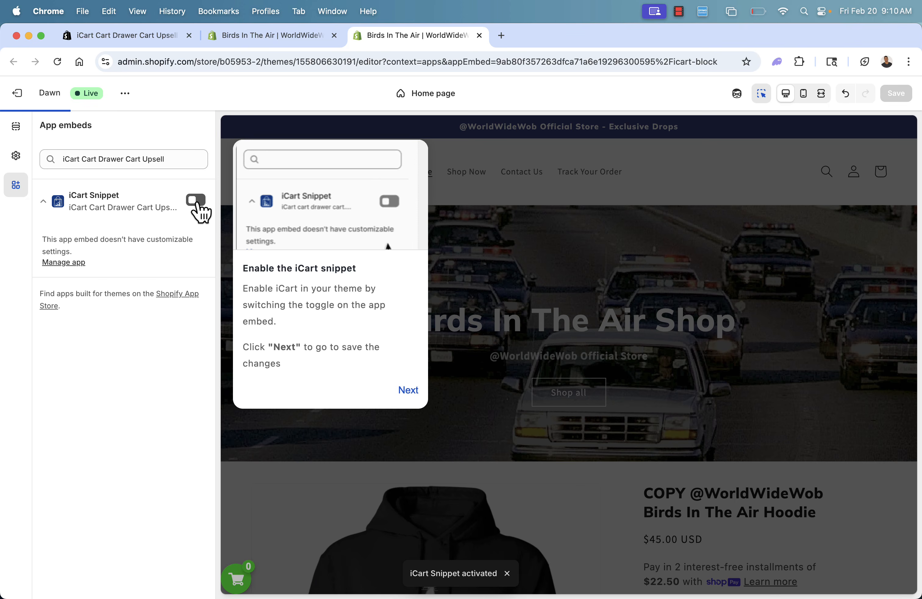
left_click(197, 206)
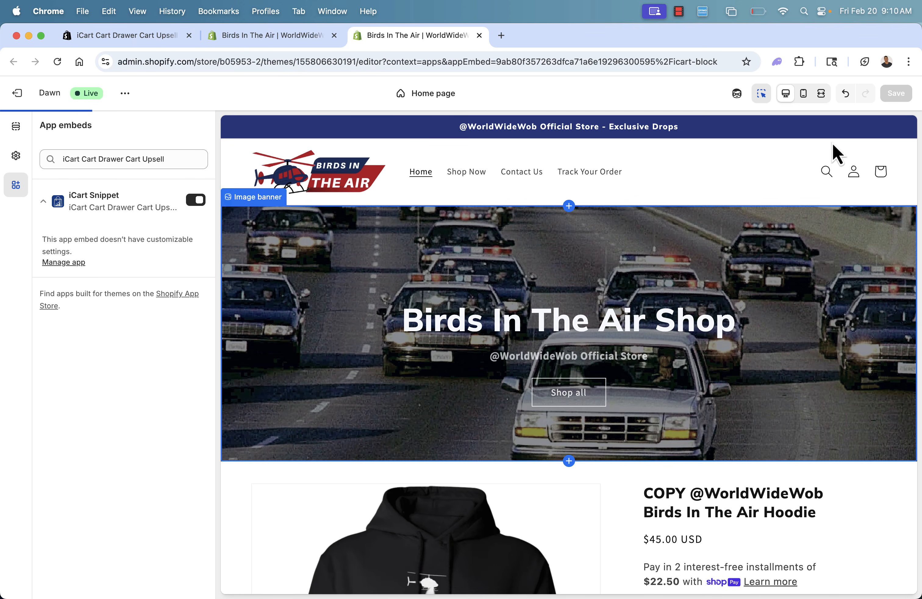
left_click(899, 96)
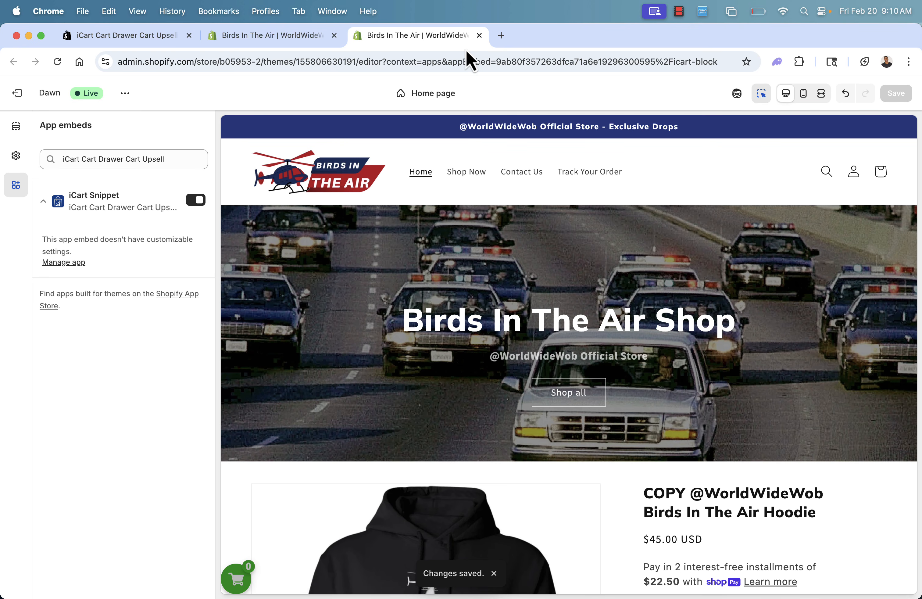
left_click(479, 35)
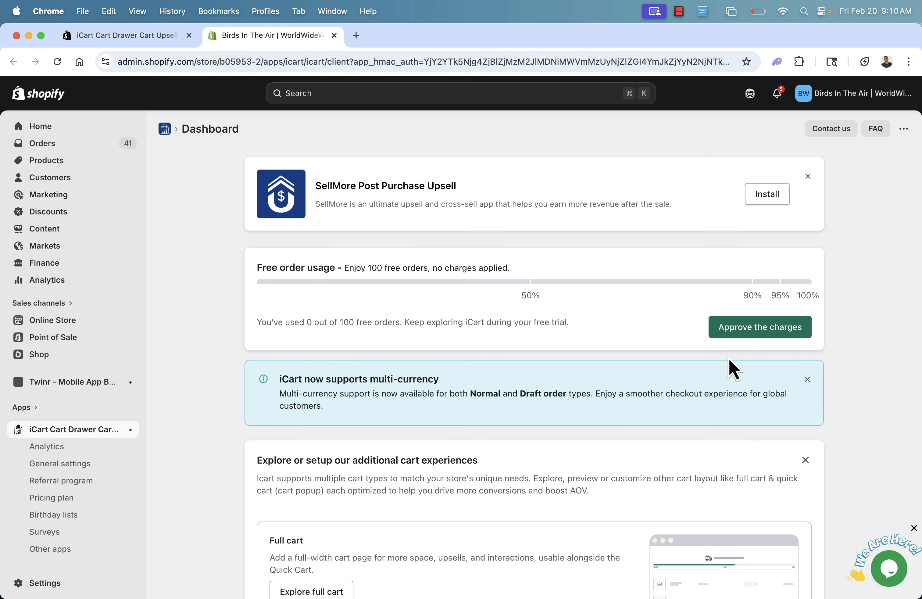
Approve the iCart app charges from the dashboard and confirm the recurring subscription.
left_click(760, 331)
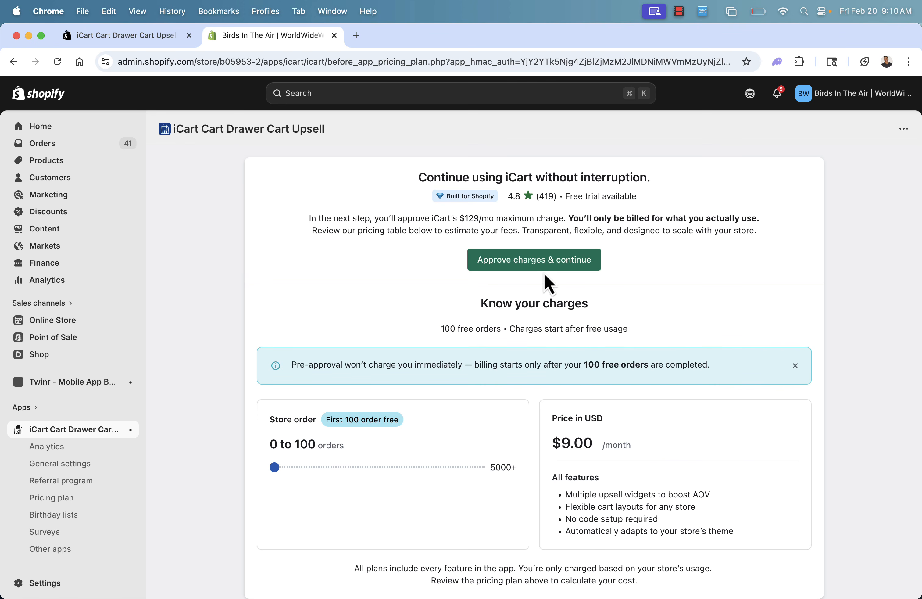
left_click(544, 269)
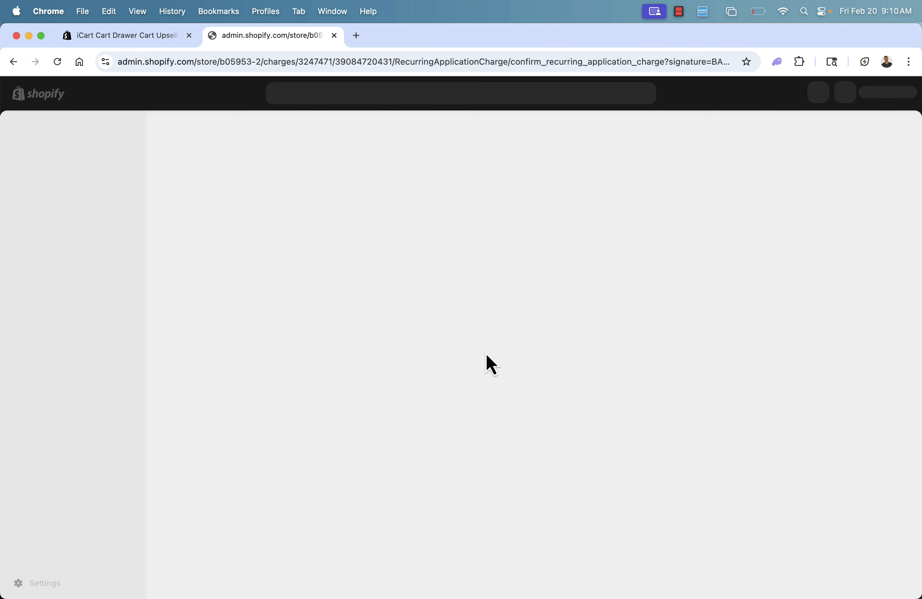
left_click(722, 248)
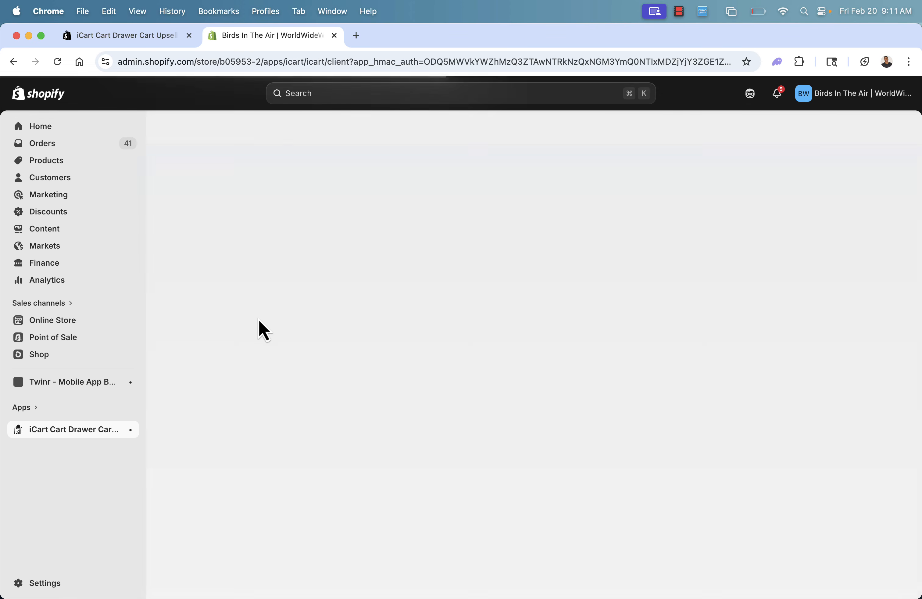
Examine the dashboard's full cart and cart popup options and the Cart type section.
scroll(256, 377, "down", 2)
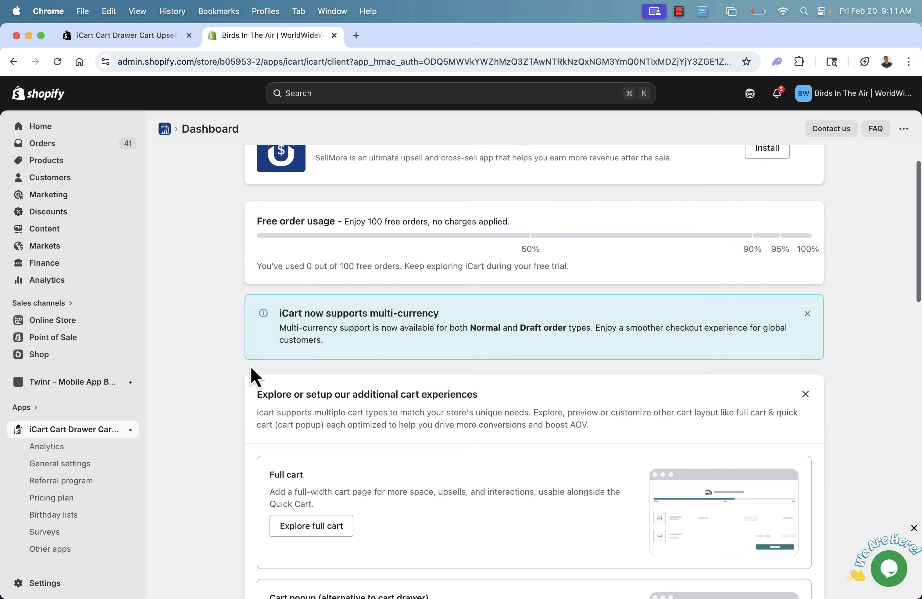
scroll(257, 377, "up", 2)
scroll(256, 378, "down", 3)
scroll(251, 376, "down", 2)
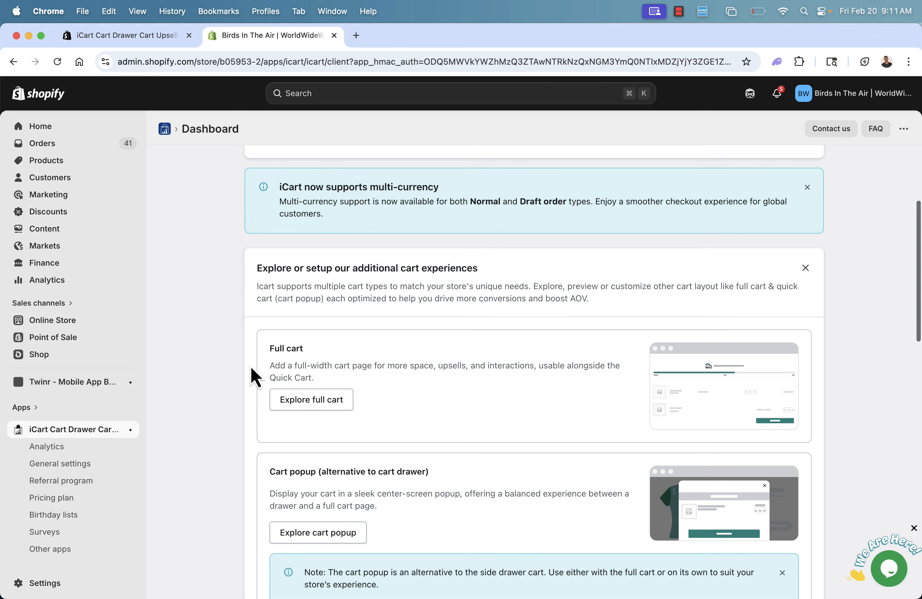
left_click_drag(272, 366, 382, 363)
left_click(383, 363)
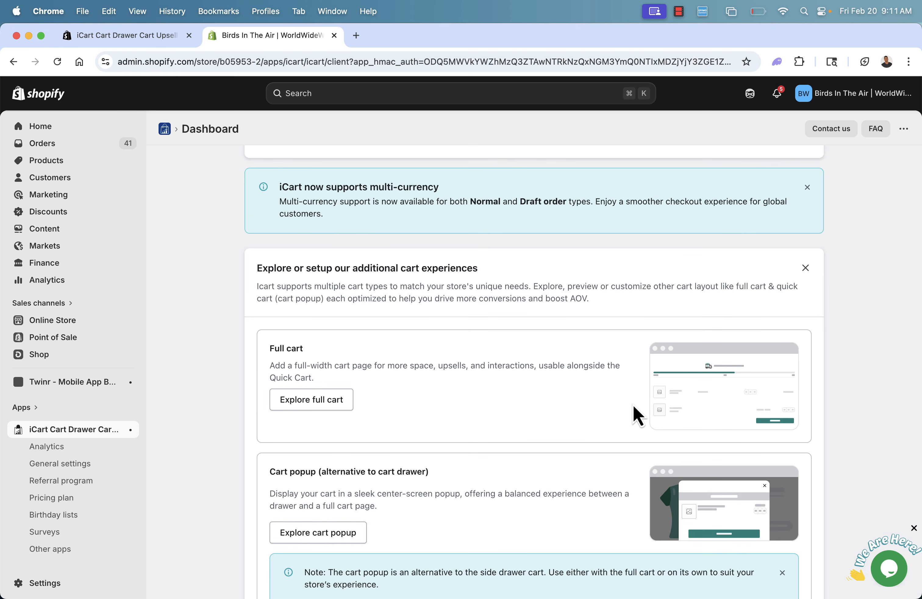
scroll(667, 407, "down", 2)
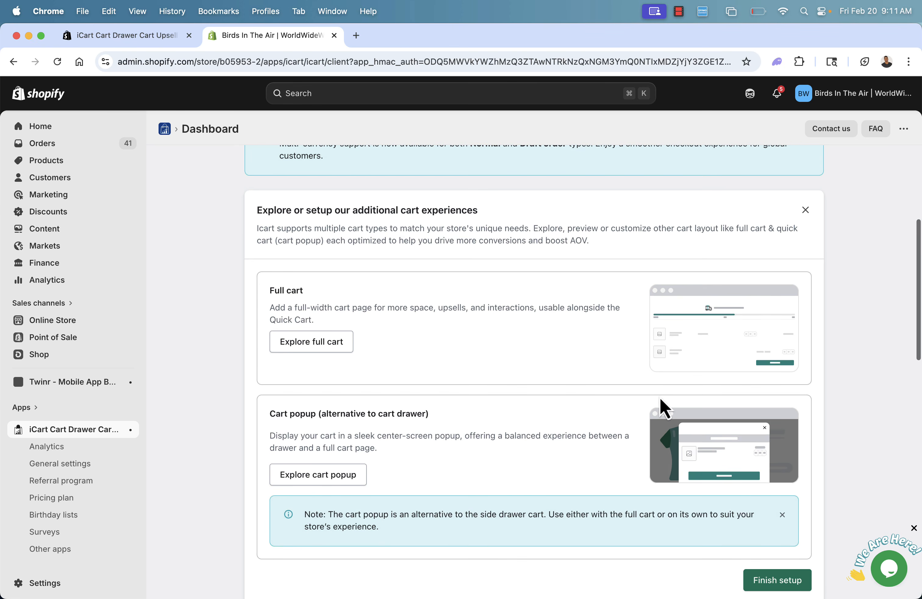
scroll(532, 383, "down", 3)
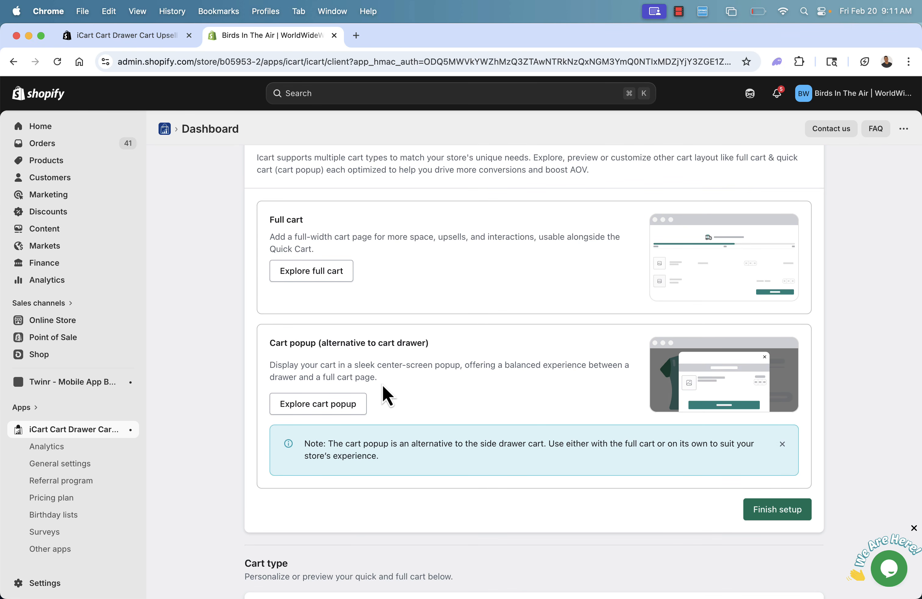
left_click_drag(382, 385, 347, 367)
left_click(346, 366)
scroll(346, 367, "down", 10)
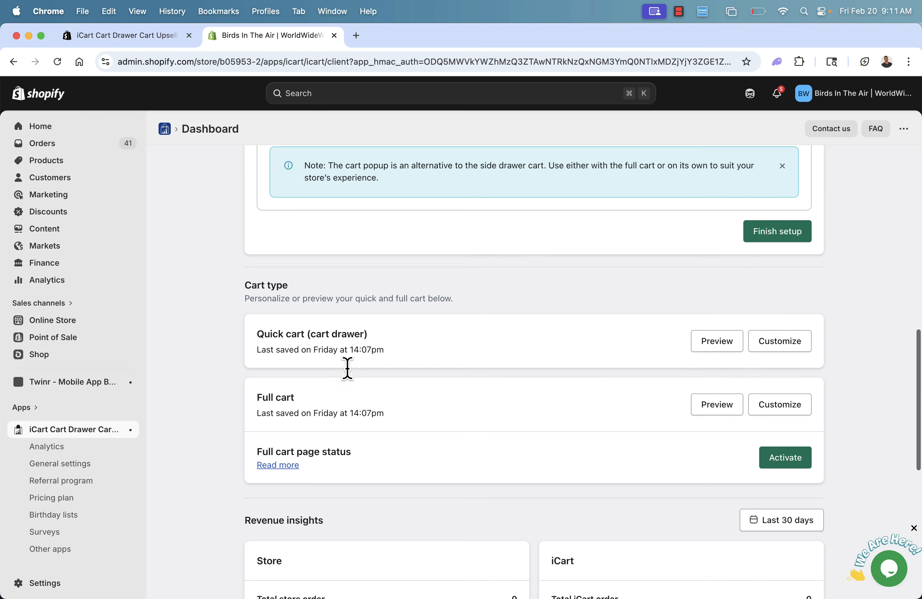
scroll(332, 344, "down", 2)
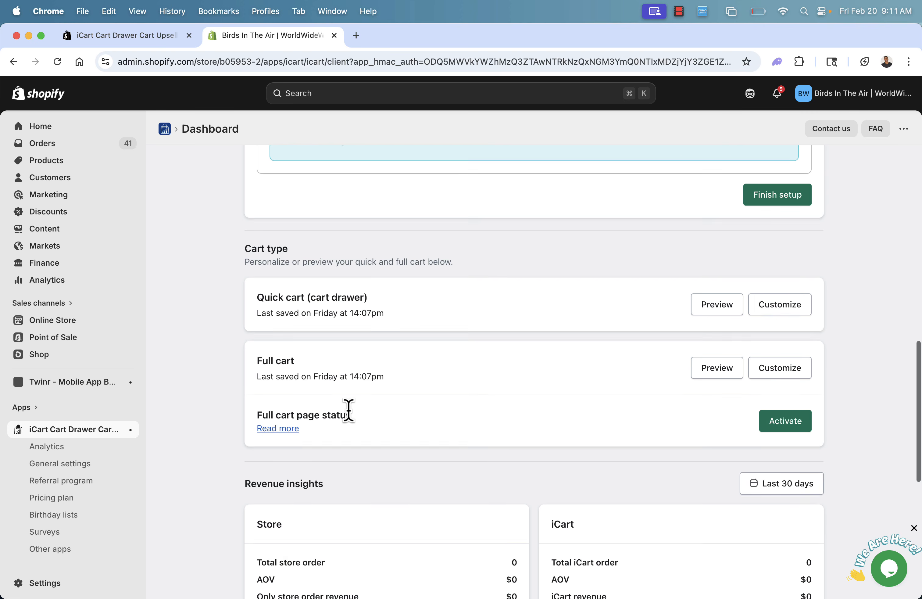
scroll(349, 410, "down", 1)
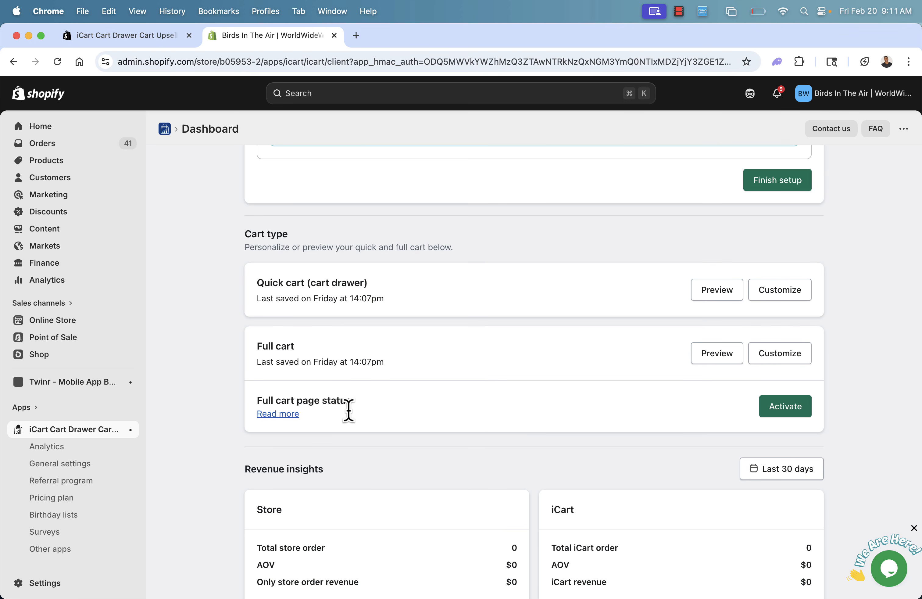
Preview the quick cart drawer, check its contents from header to checkout, and close the preview.
left_click(720, 297)
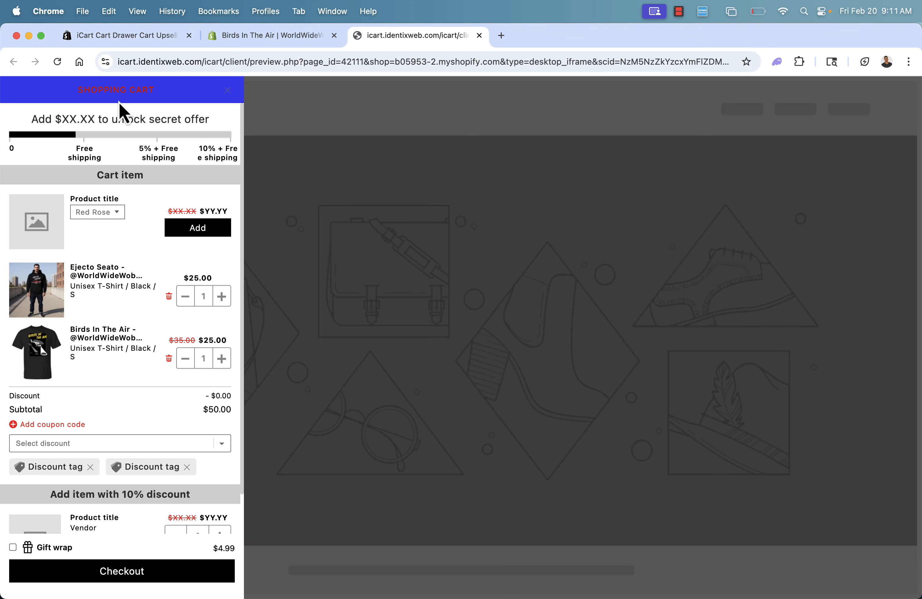
scroll(127, 175, "down", 3)
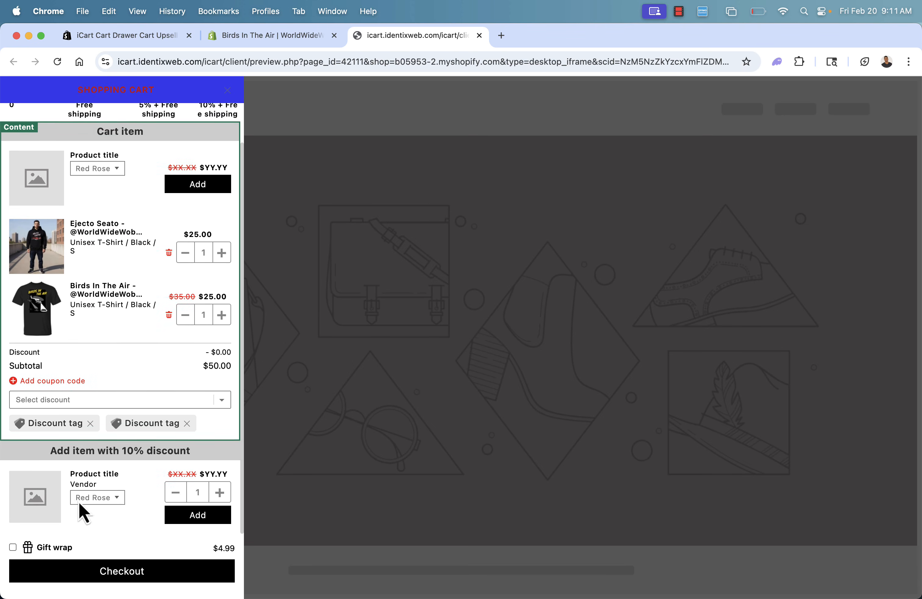
scroll(93, 389, "up", 3)
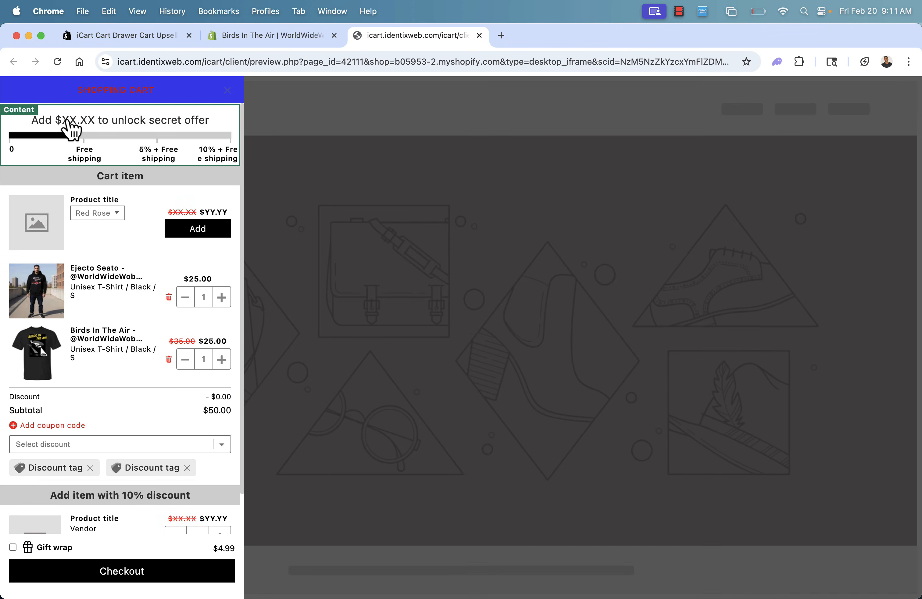
left_click(479, 35)
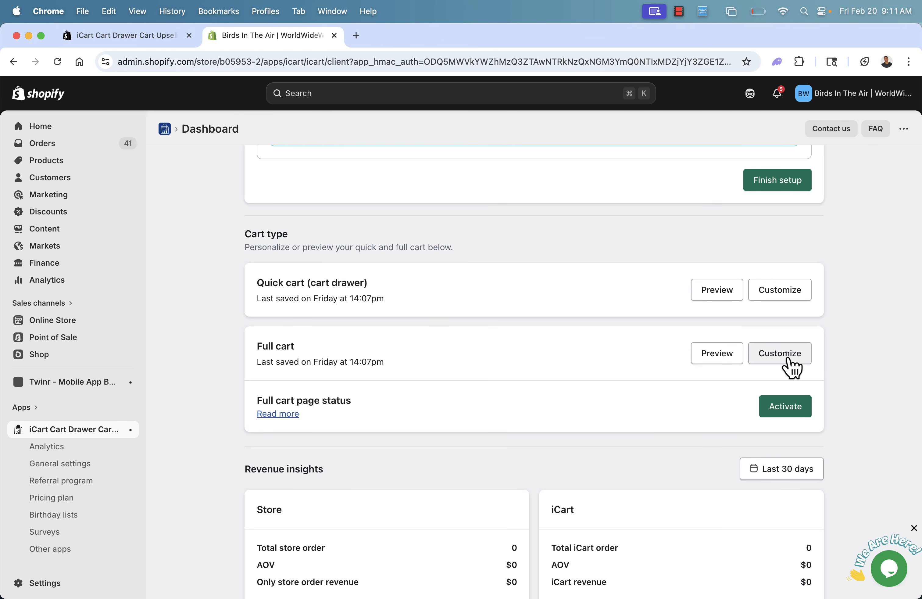
Open the quick cart (cart drawer) for customization and add a Birthday collector widget.
left_click(788, 292)
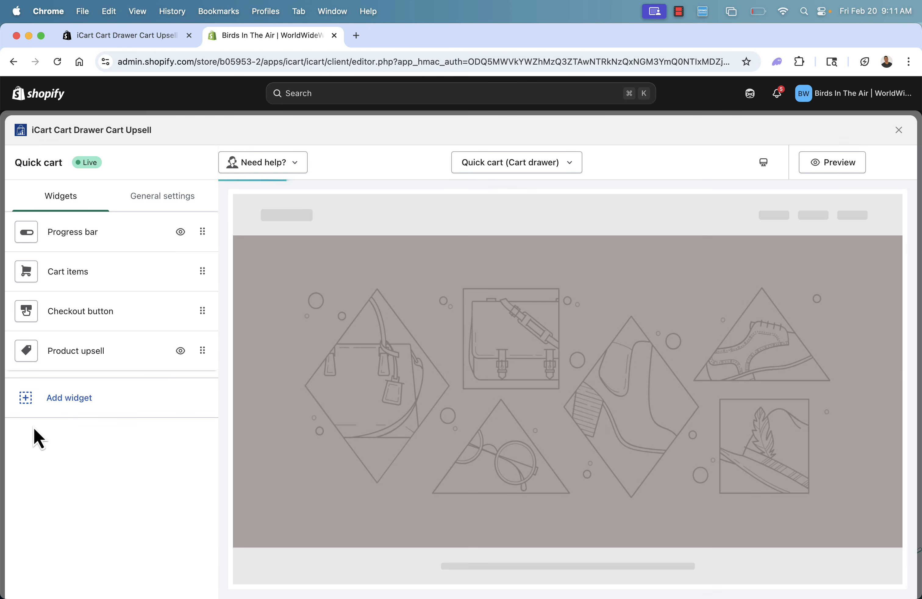
left_click(62, 398)
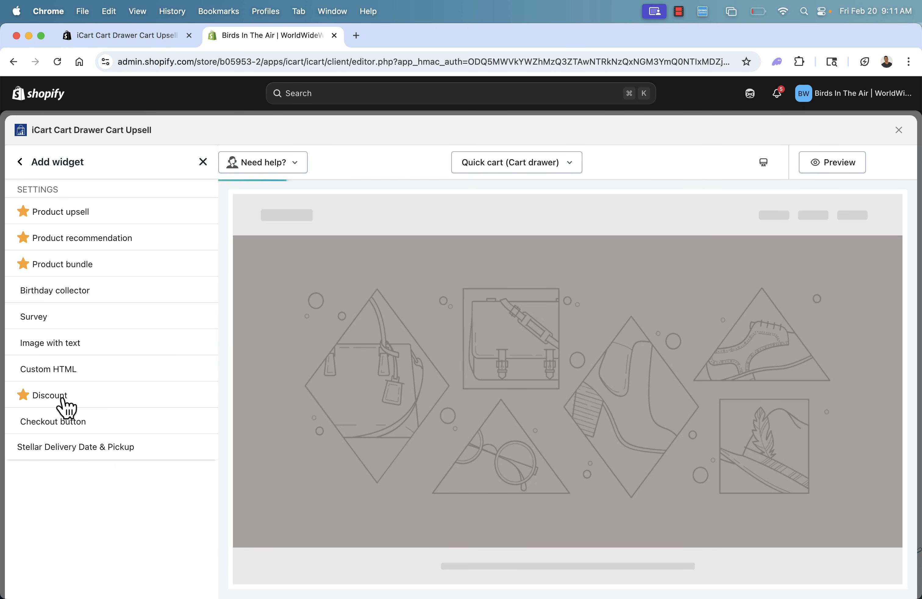
mouse_move(44, 300)
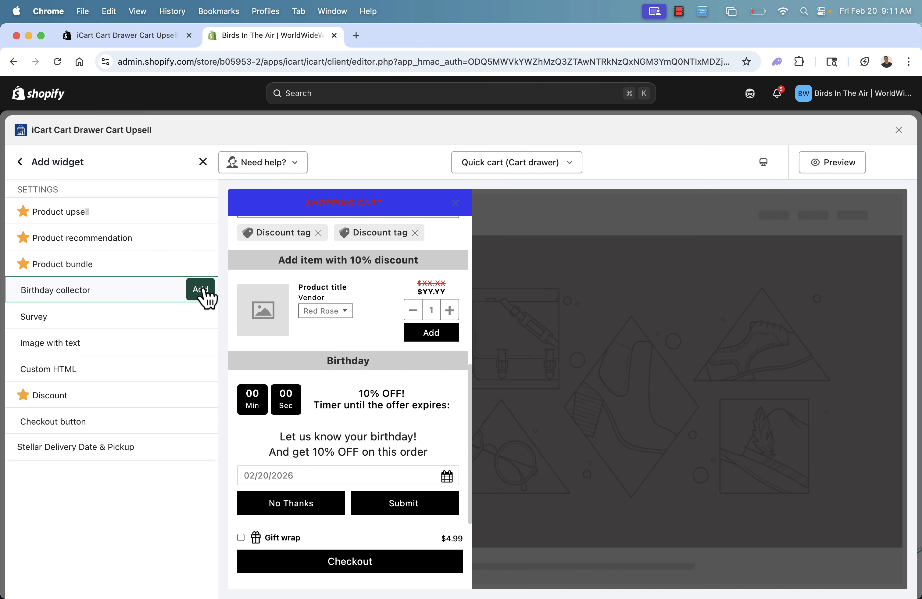
left_click(205, 293)
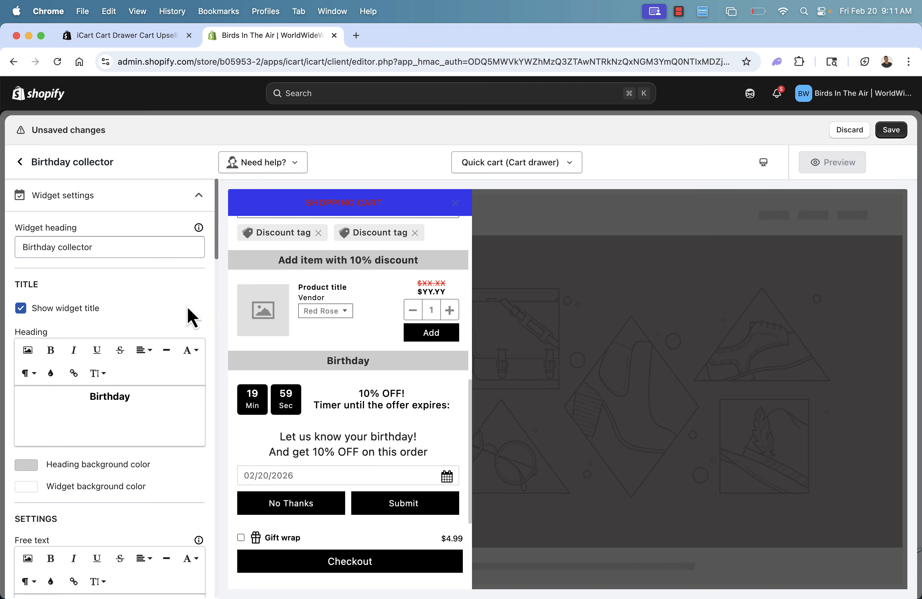
Change the Birthday collector's title heading to "Whats Your Birthday?", then save and close the cart editor.
scroll(105, 412, "down", 2)
scroll(105, 412, "down", 5)
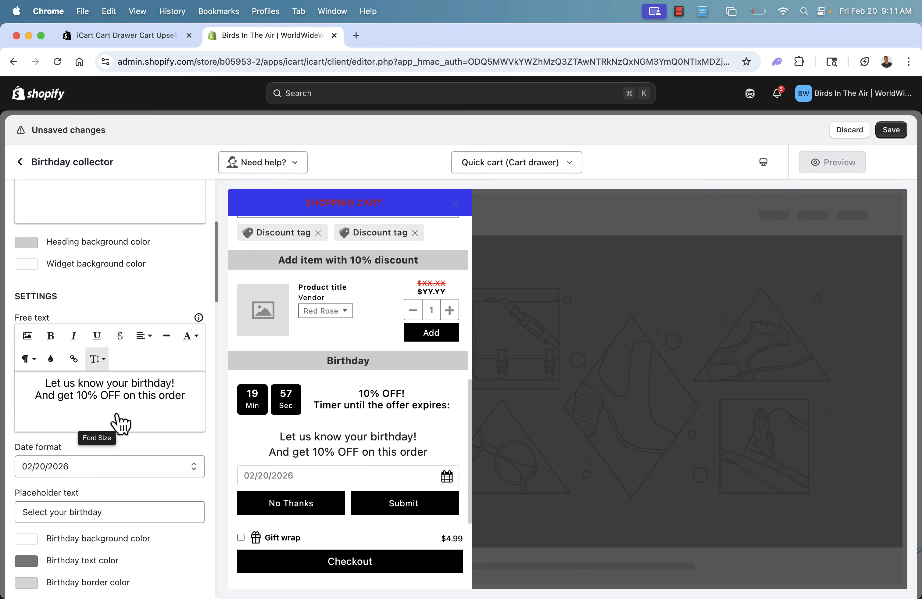
scroll(126, 403, "up", 6)
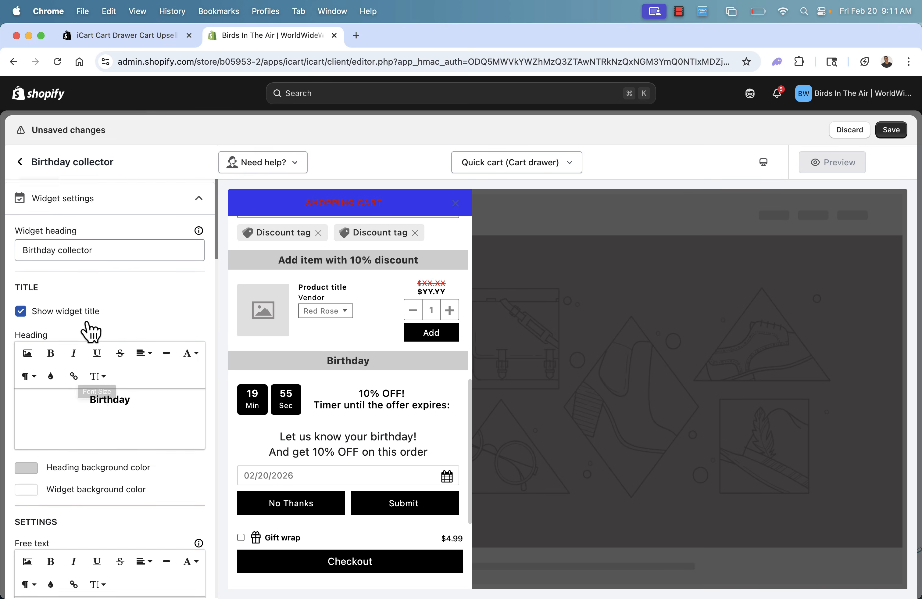
double_click(101, 394)
key("Left")
type("Whats")
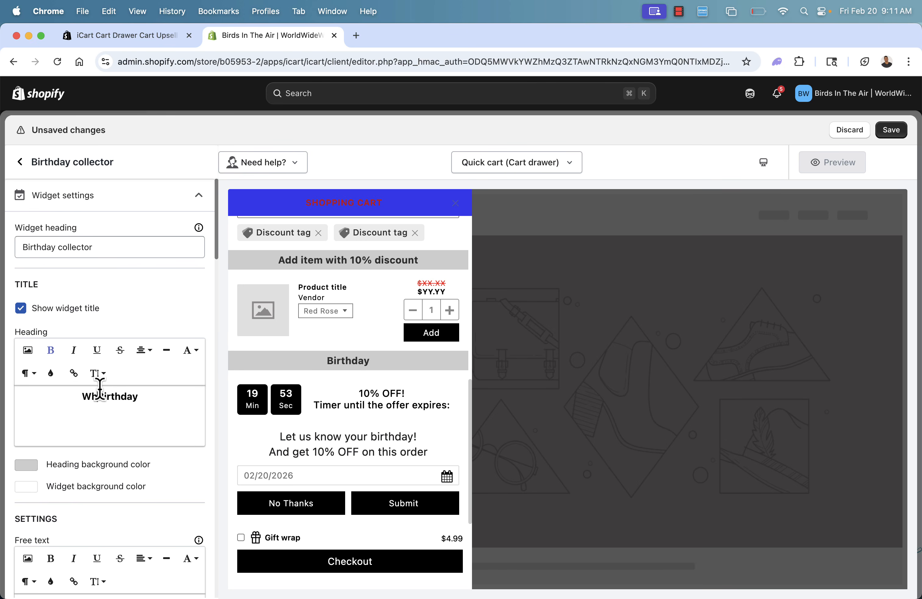
type(" Your")
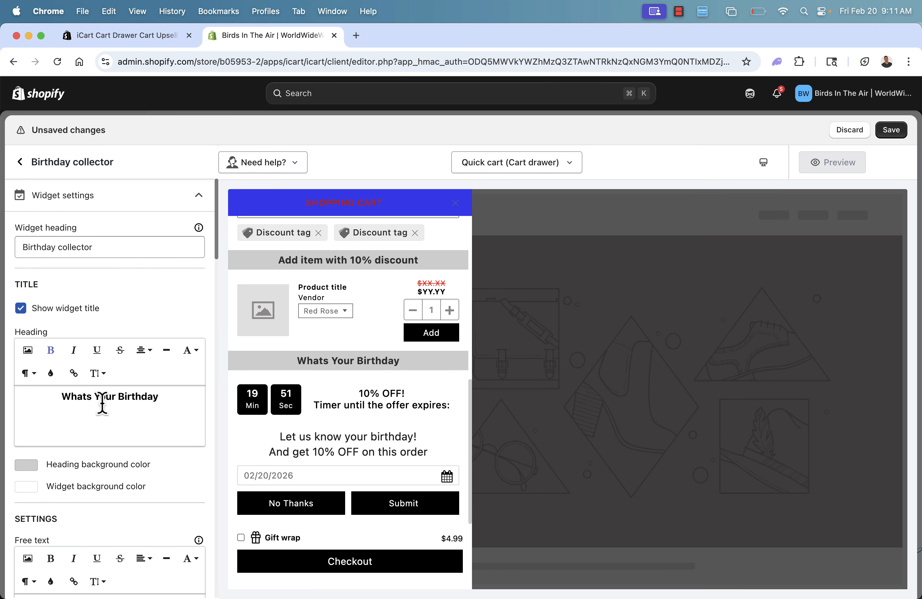
left_click(179, 397)
type("?")
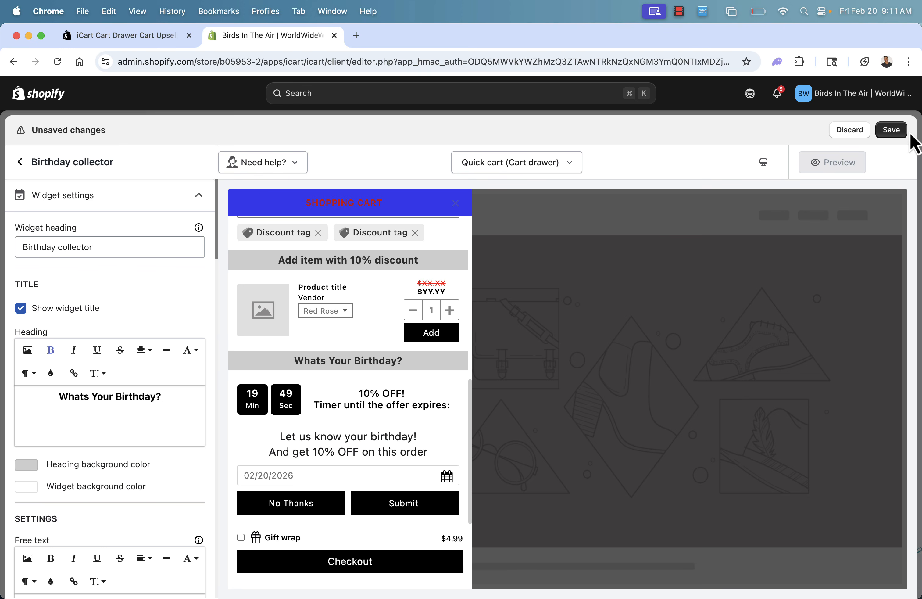
left_click(897, 131)
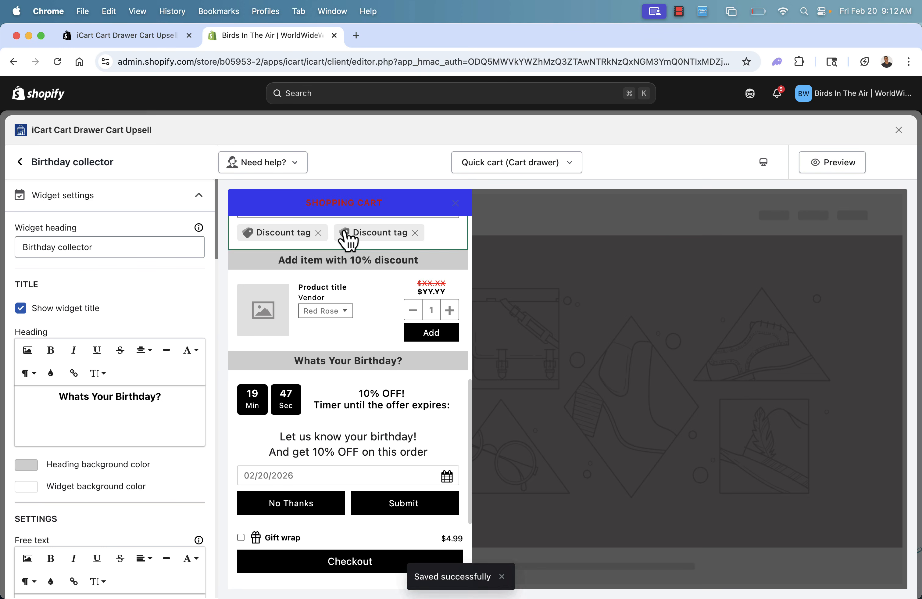
left_click(900, 131)
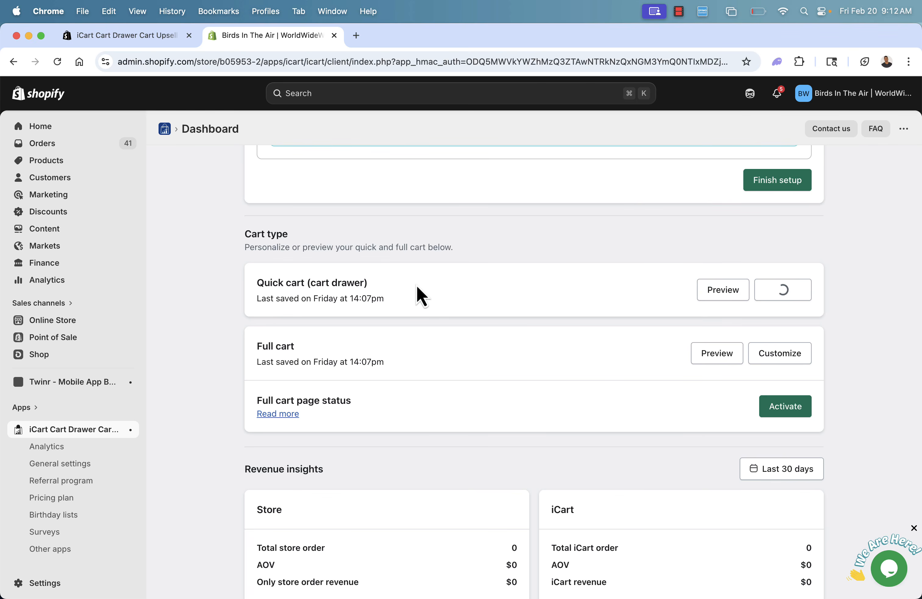
Review the iCart analytics, from the revenue chart and overview down to the active widgets table.
left_click(47, 447)
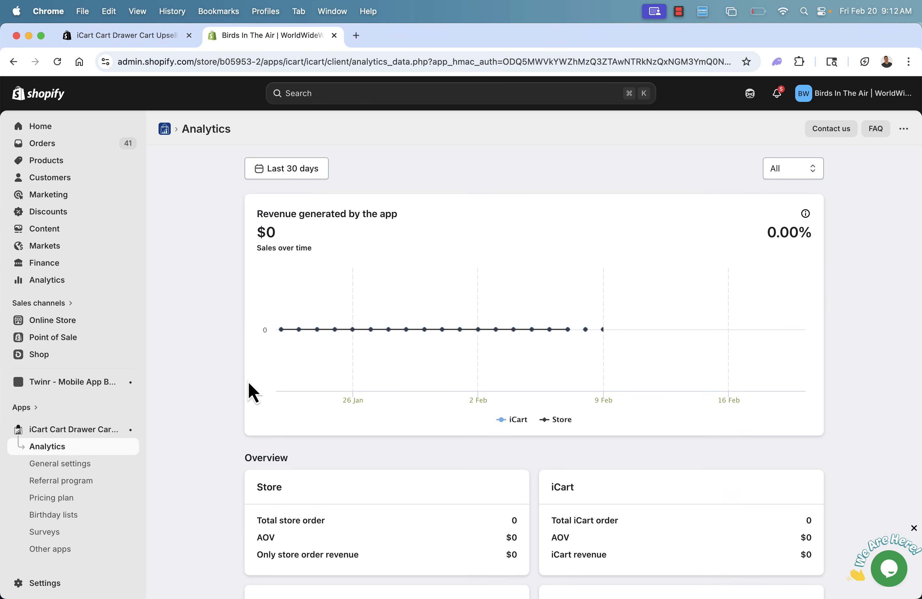
scroll(457, 355, "down", 3)
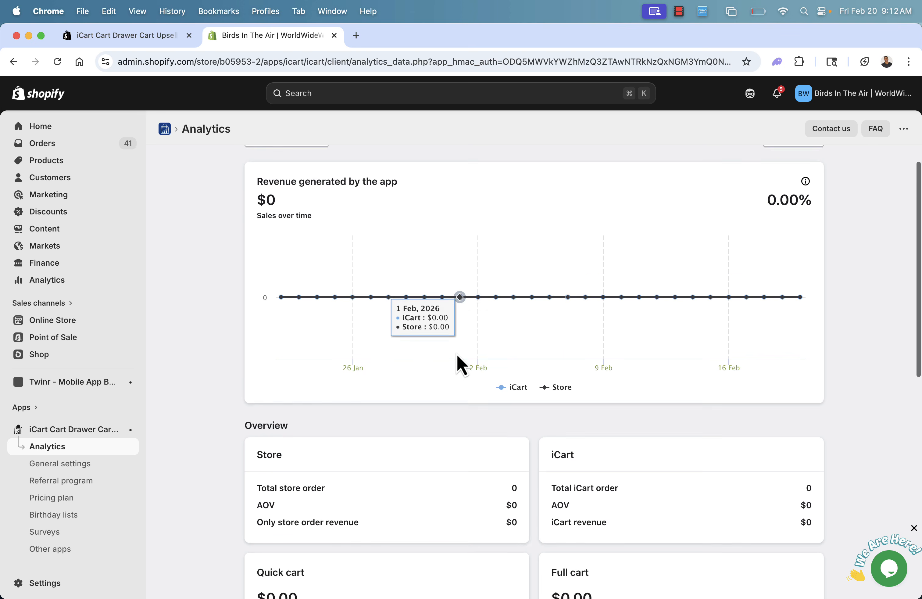
scroll(453, 331, "down", 2)
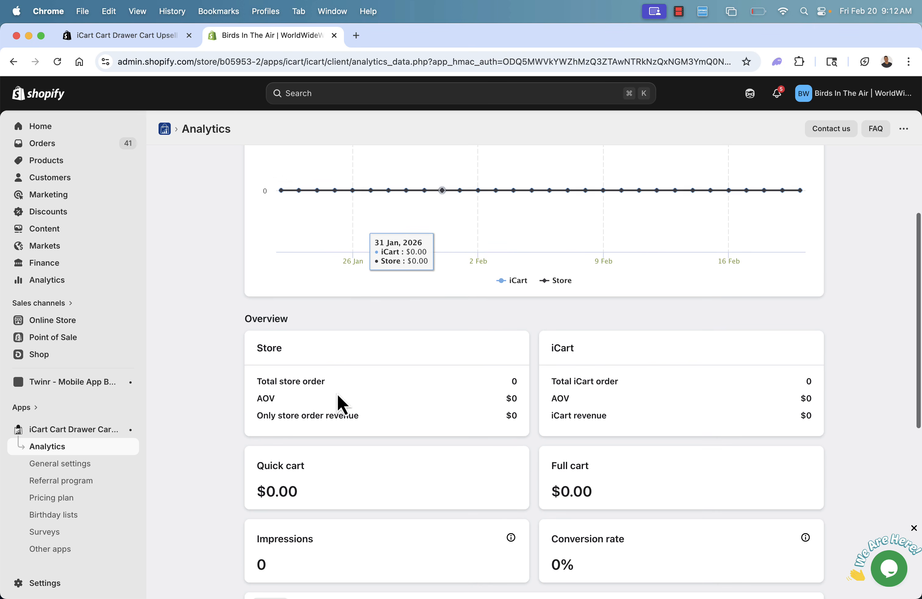
scroll(559, 444, "down", 3)
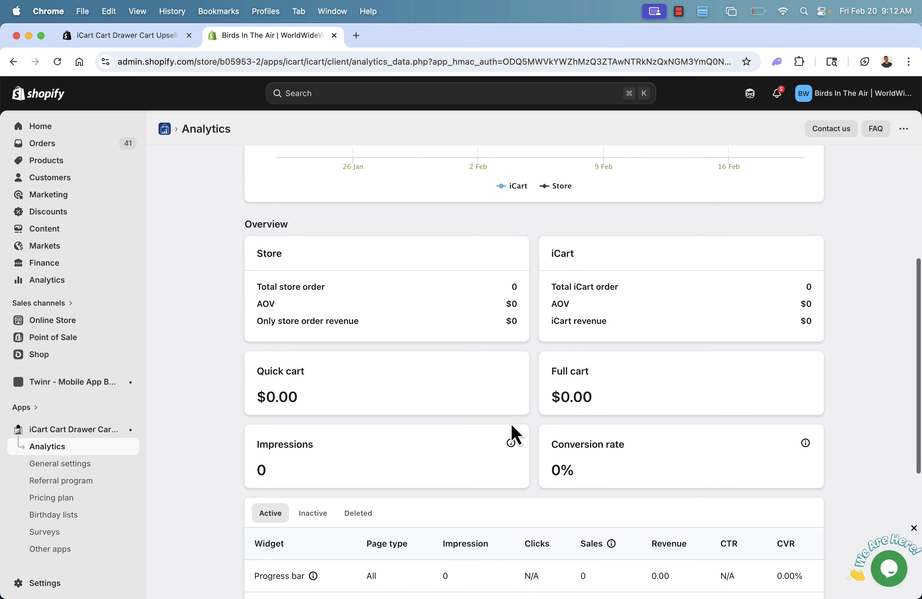
scroll(511, 424, "down", 5)
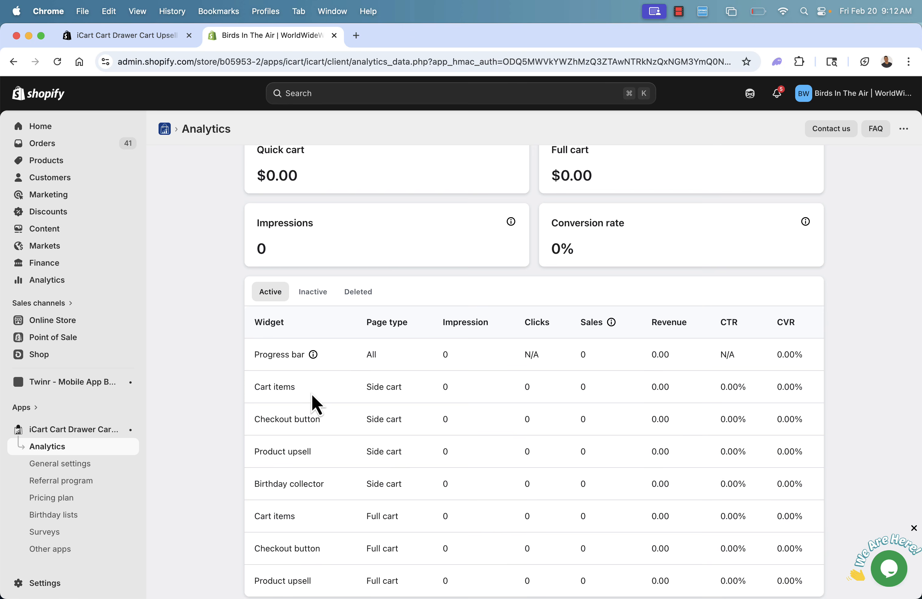
Check the rest of the active widgets table and the analytics date range options, closing the date picker without changing the range.
scroll(313, 397, "down", 2)
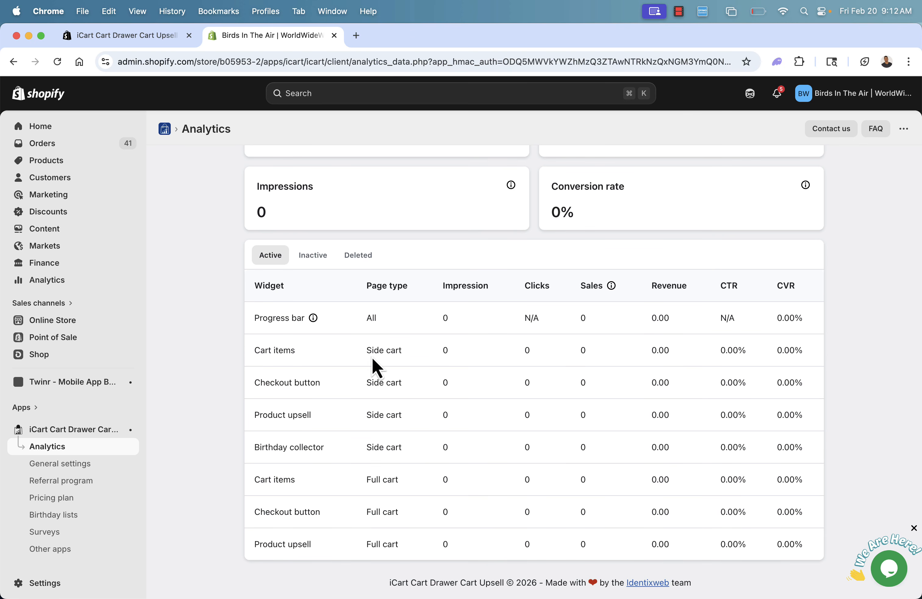
scroll(375, 366, "up", 10)
left_click(294, 170)
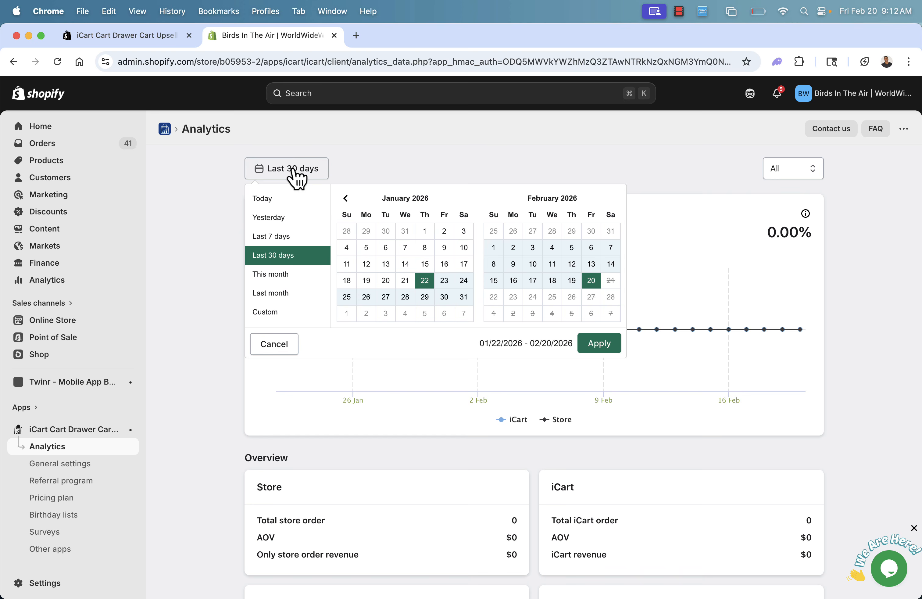
left_click(181, 220)
Open the iCart general settings and review the application status and cart type options.
left_click(86, 464)
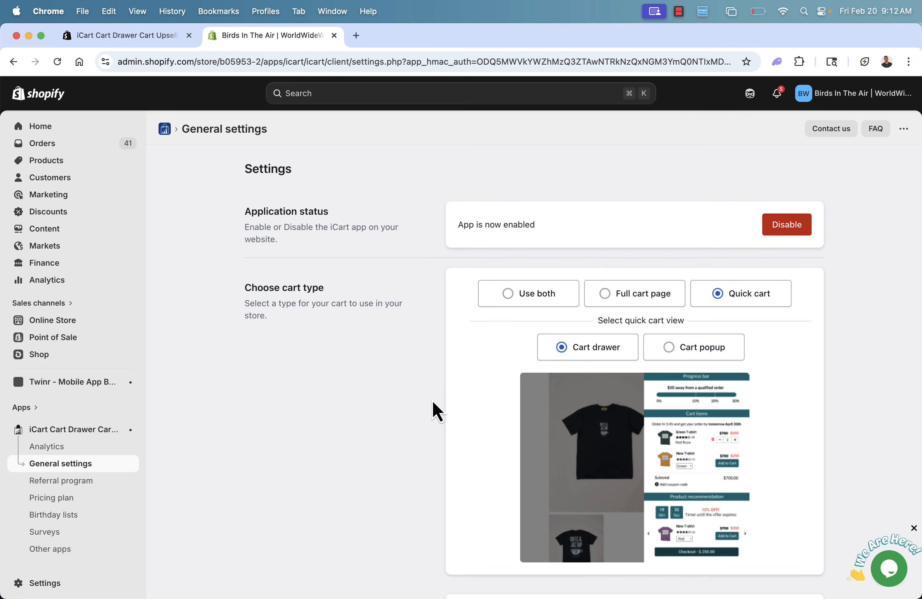
scroll(434, 410, "down", 15)
scroll(434, 410, "up", 15)
Open the iCart pricing plan page, dismiss the device access request, and review the price tiers by store orders.
left_click(83, 502)
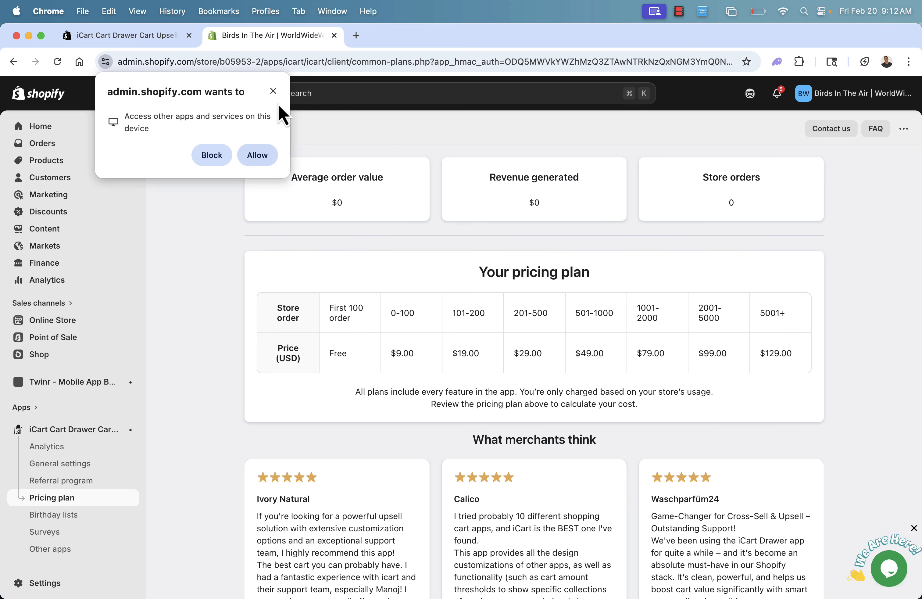
left_click(273, 90)
left_click_drag(289, 369, 621, 352)
left_click(621, 352)
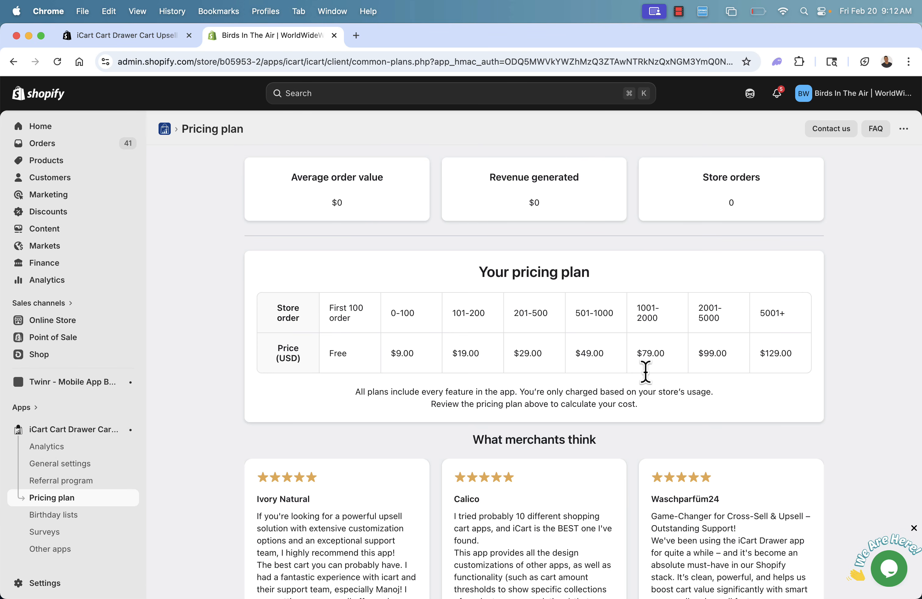
View the iCart birthday lists page with customer-submitted birthdays, followed by the surveys page.
left_click(64, 518)
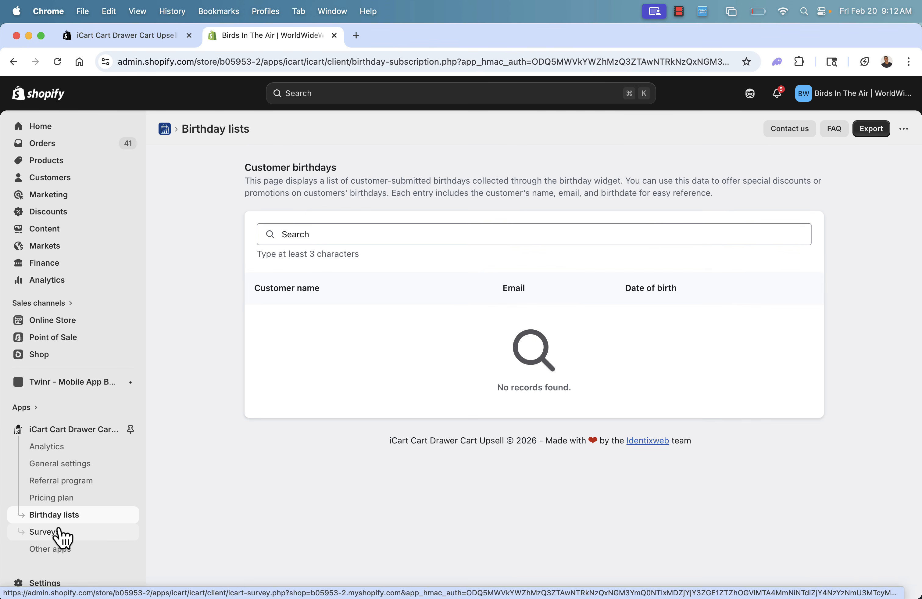
left_click(62, 536)
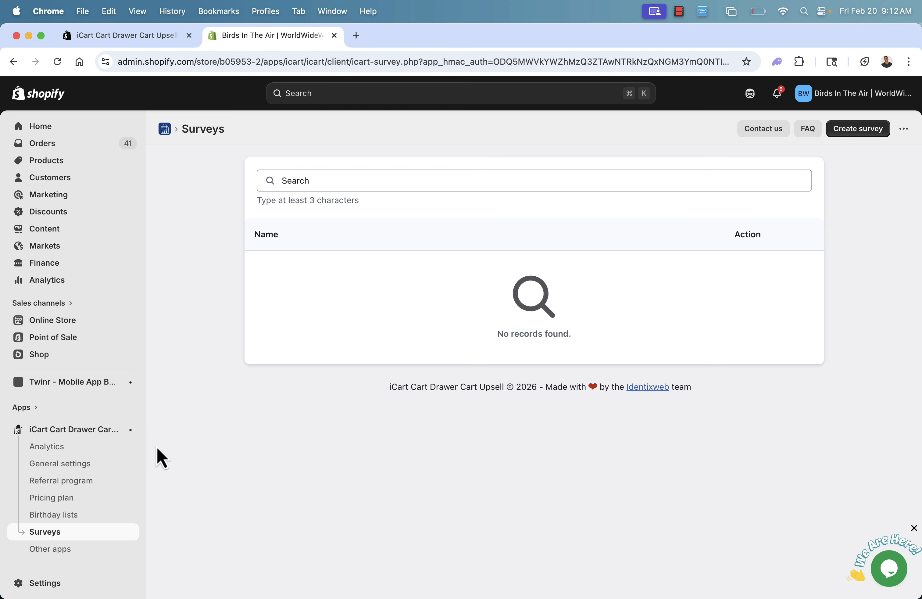
Return to the iCart dashboard and review the free order usage and the additional full cart and cart popup experiences.
left_click(62, 431)
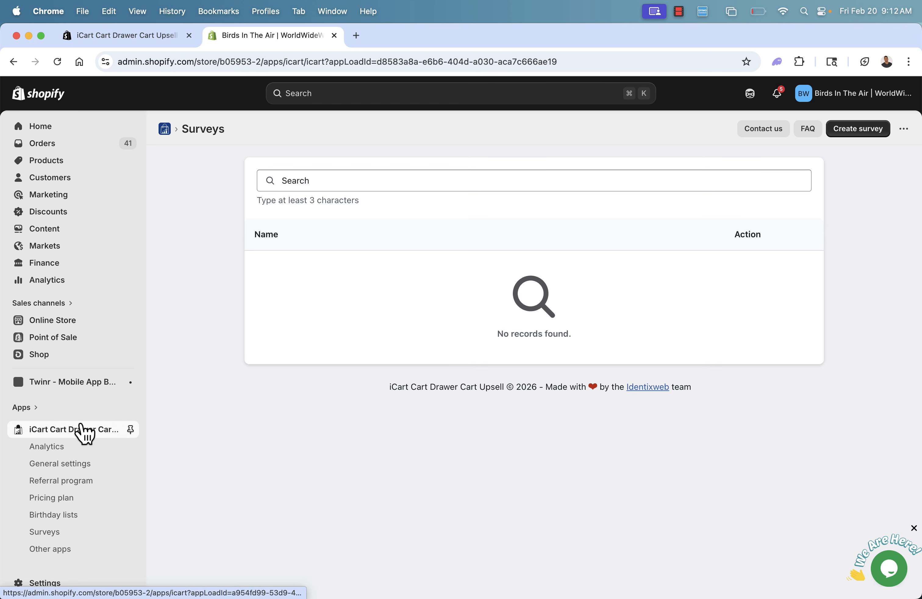
scroll(576, 397, "down", 3)
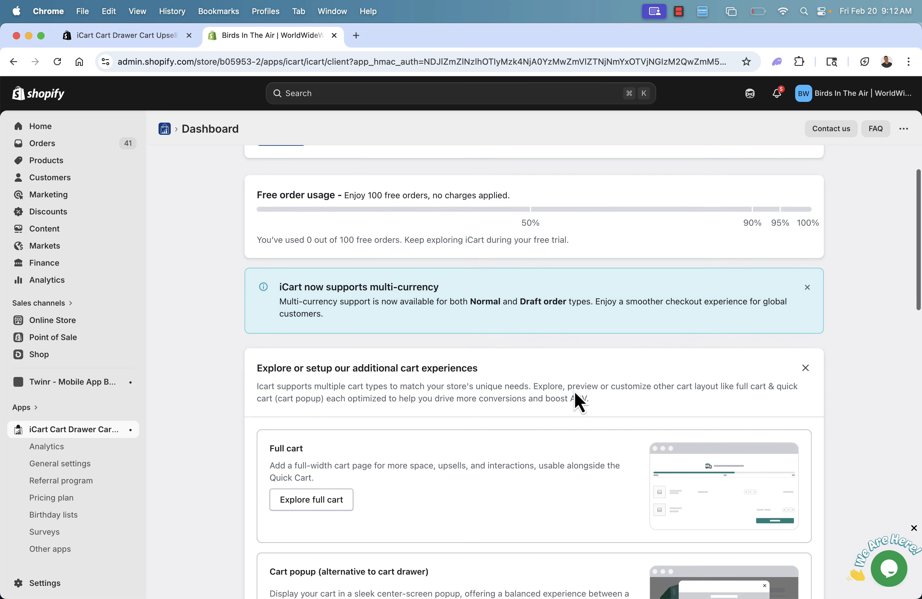
scroll(483, 435, "down", 1)
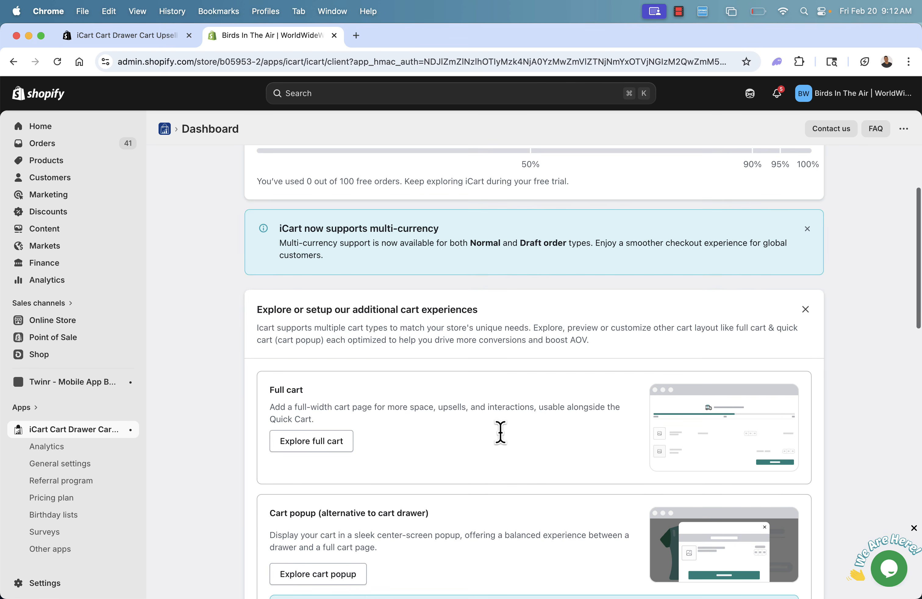
scroll(501, 431, "down", 5)
scroll(501, 432, "up", 2)
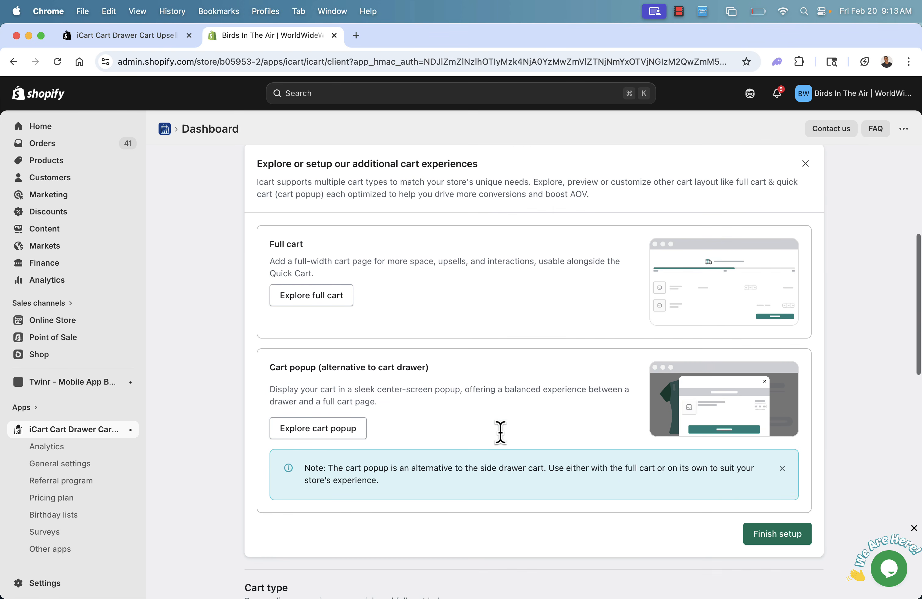
scroll(501, 432, "up", 1)
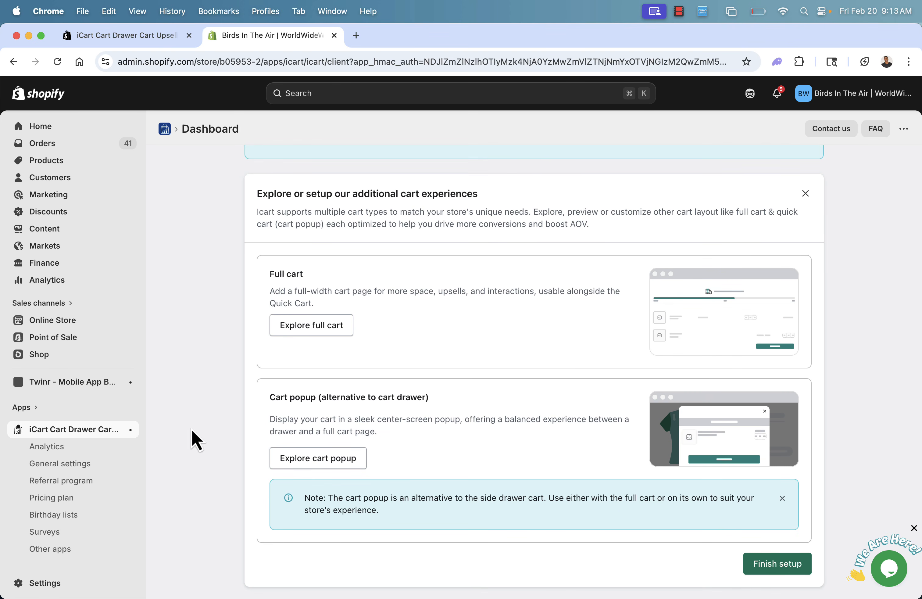
scroll(371, 427, "up", 6)
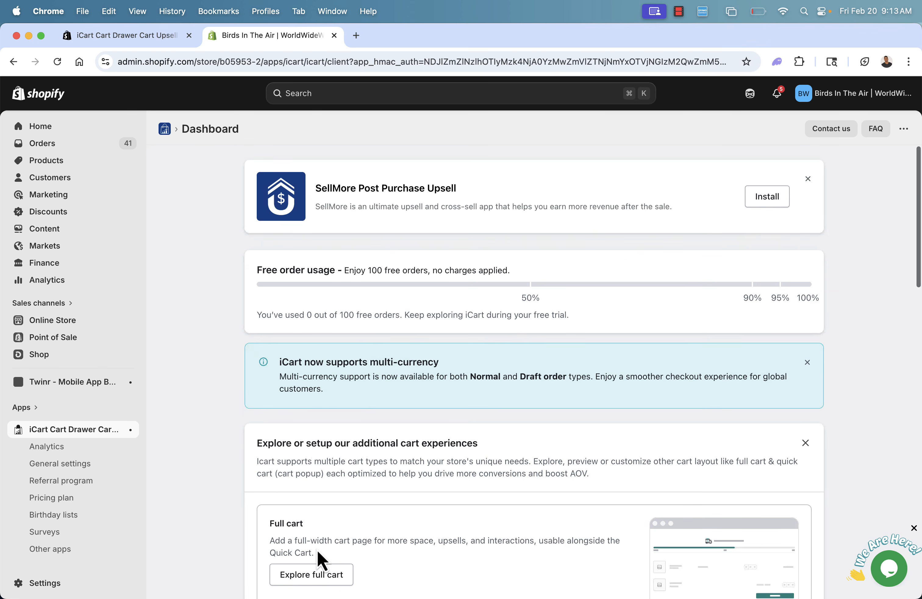